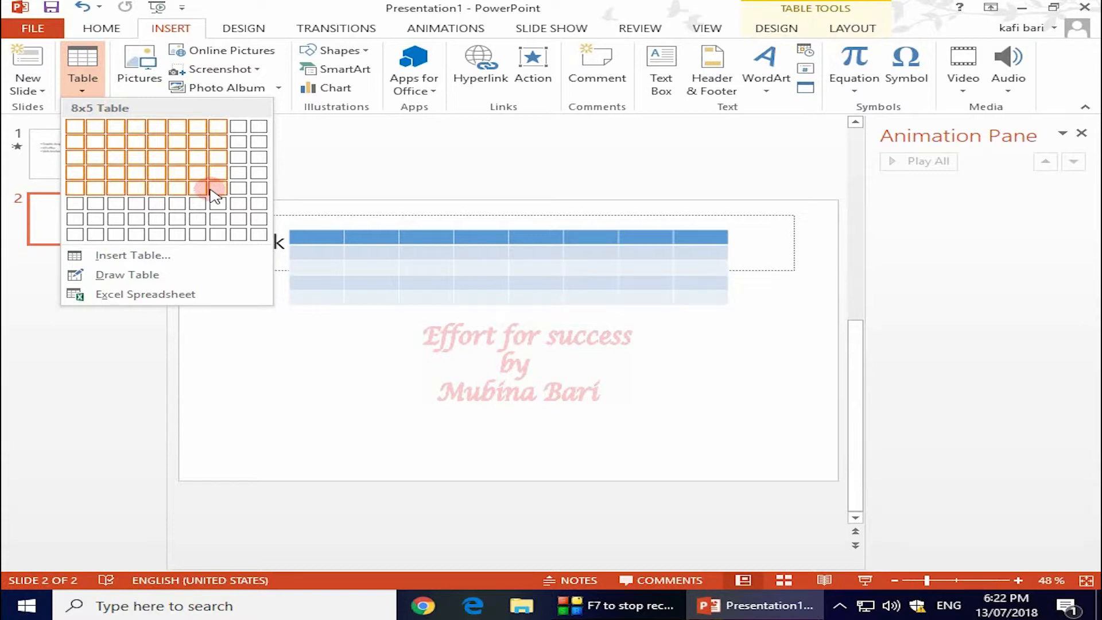
click(154, 260)
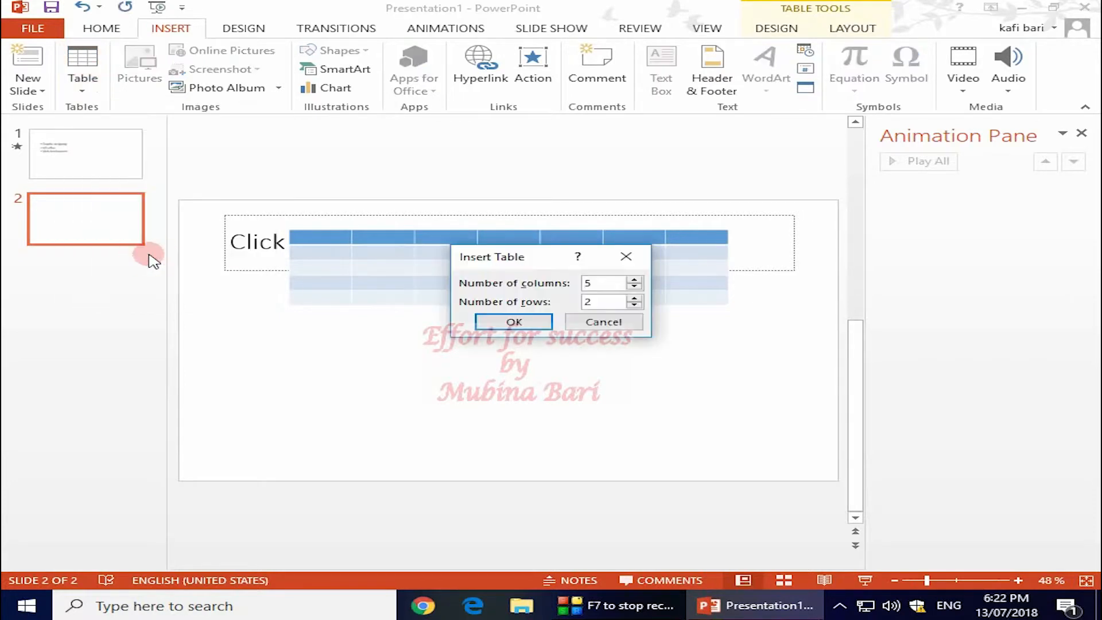
click(513, 322)
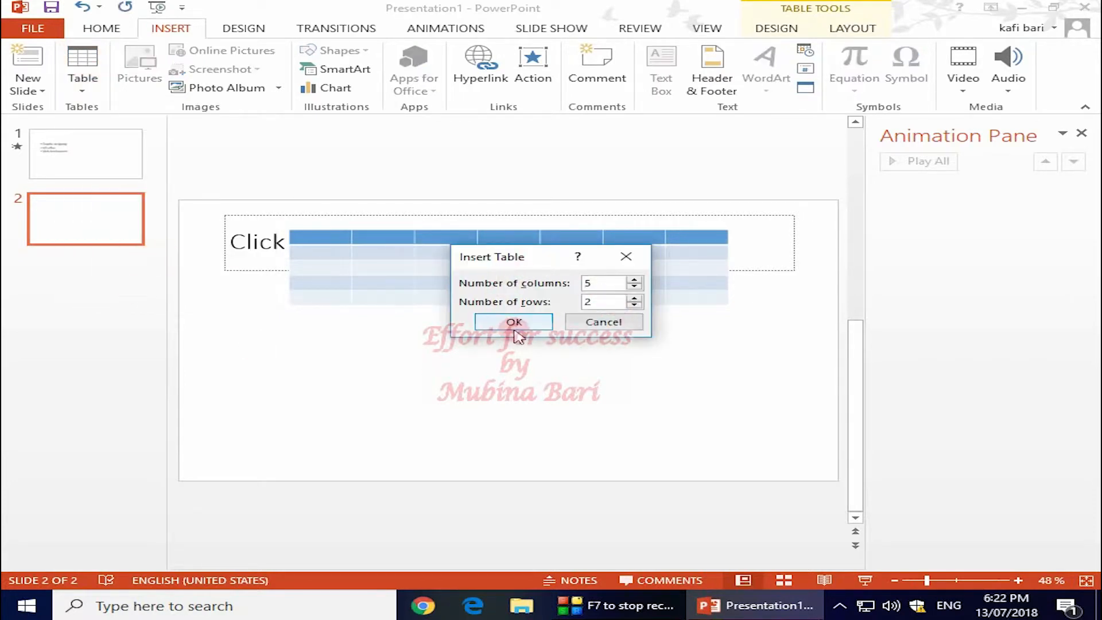
click(583, 284)
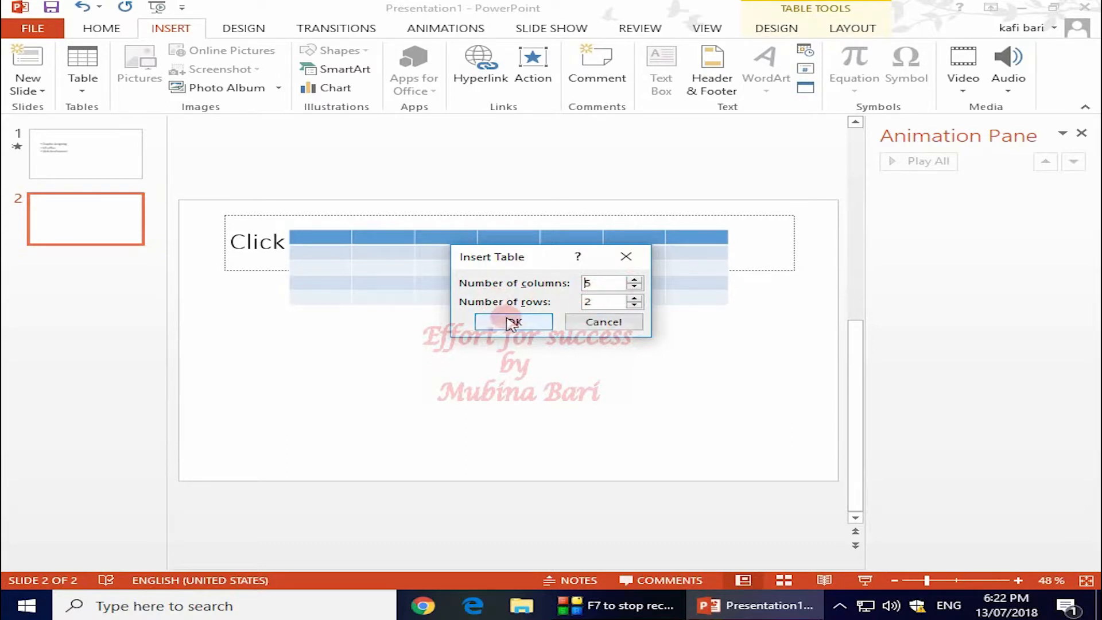
click(626, 325)
Step: Draw a table outline by hand across the content area below the title placeholder on slide 2
click(83, 85)
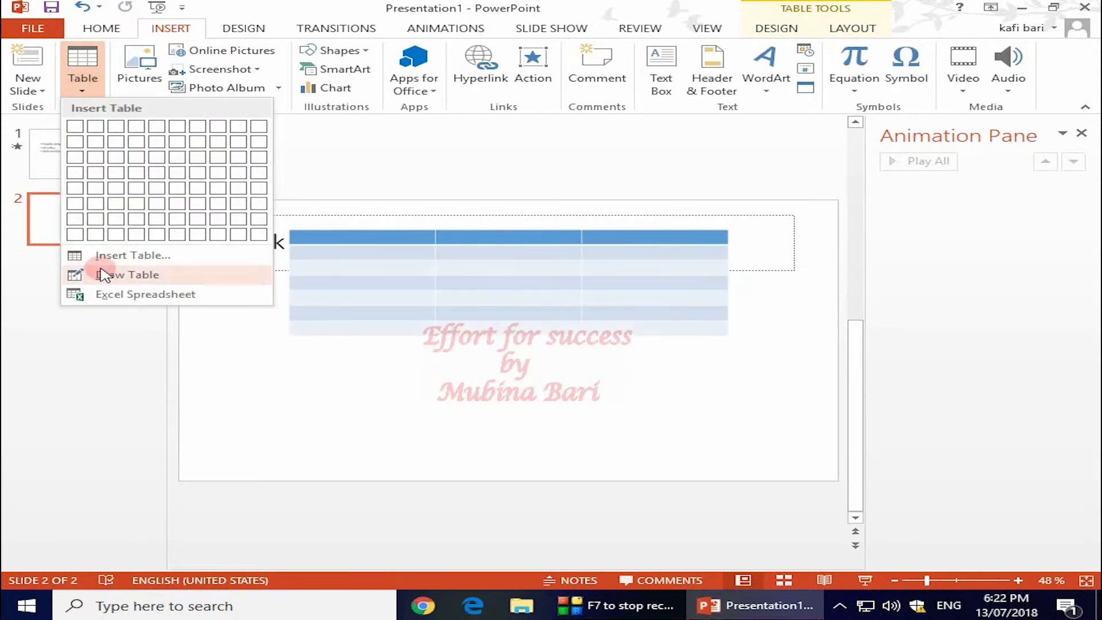
click(104, 276)
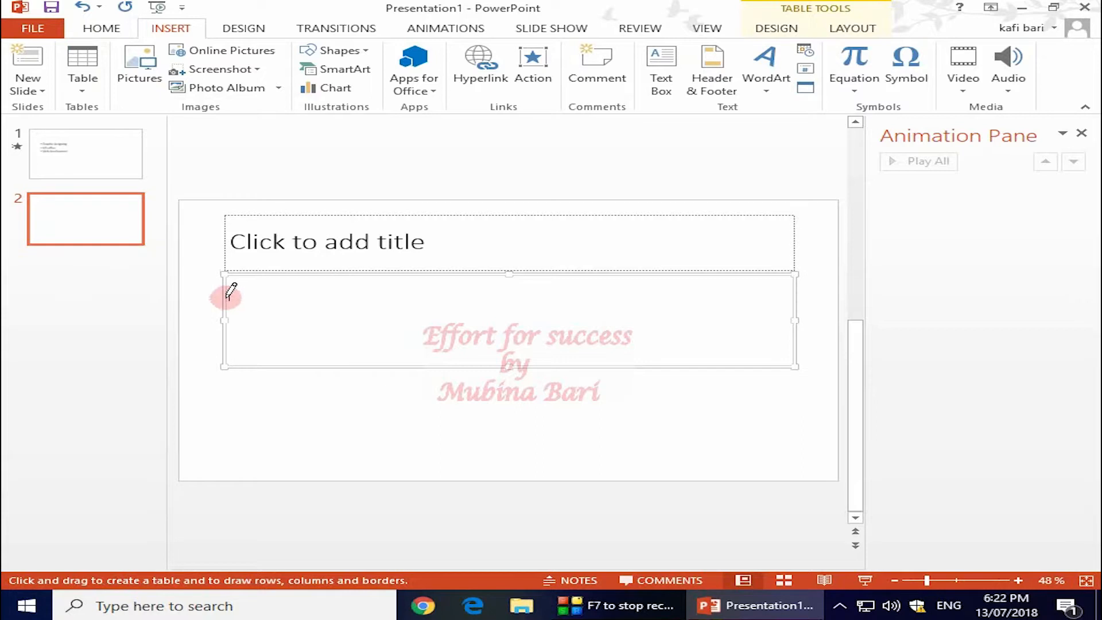
mouse_move(229, 299)
mouse_down()
mouse_move(740, 297)
mouse_move(775, 315)
mouse_move(782, 363)
mouse_up()
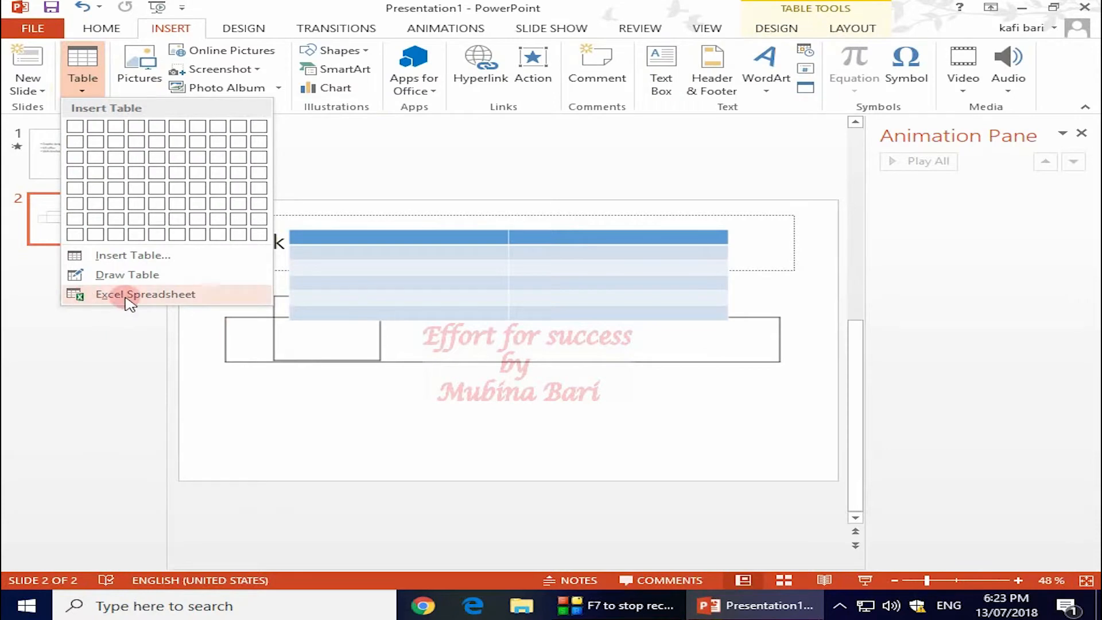
Step: Insert an embedded Excel spreadsheet on slide 2 and undo it together with the drawn table
click(126, 296)
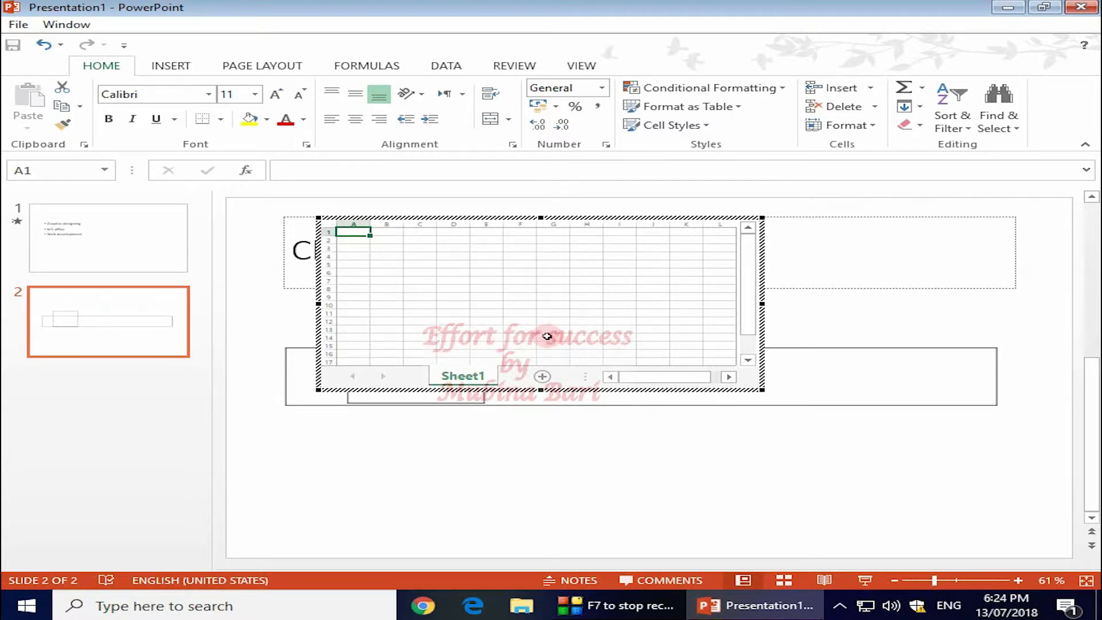
click(300, 438)
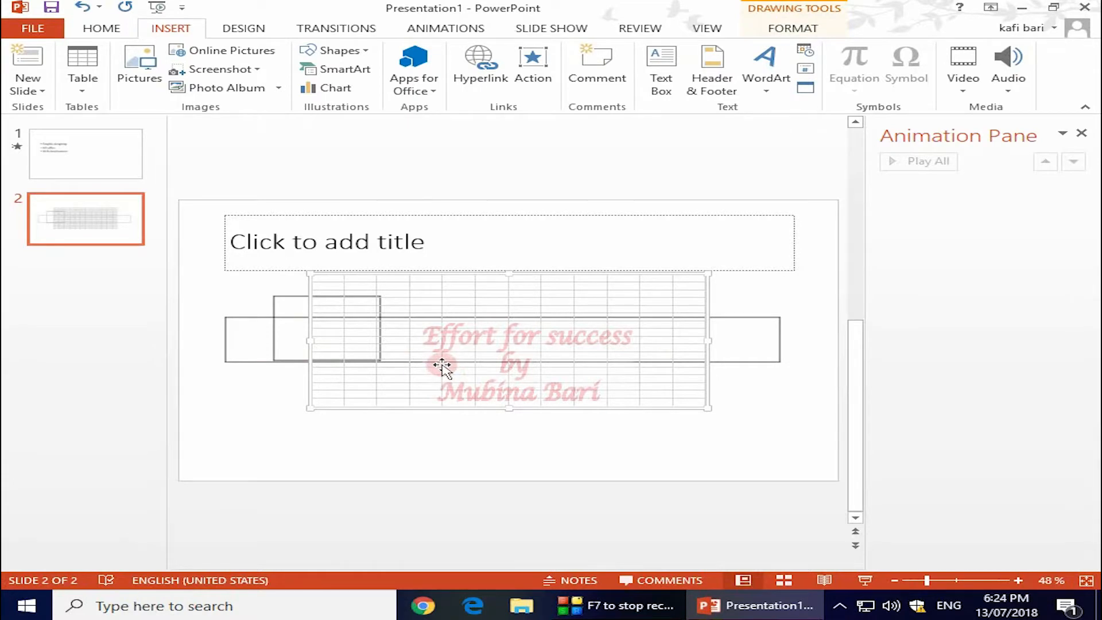
key(ctrl+z)
key(ctrl+z)
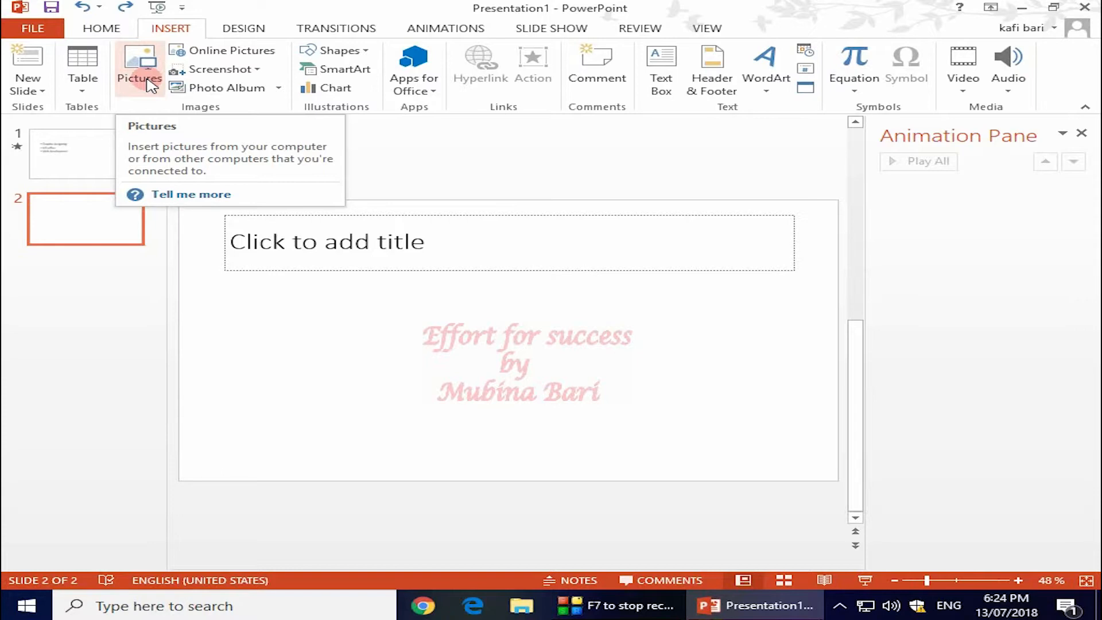
Step: Insert the snowy forest photo from the Desktop's picture folder and shrink it to about 10.6 cm high by 7 cm wide
click(141, 56)
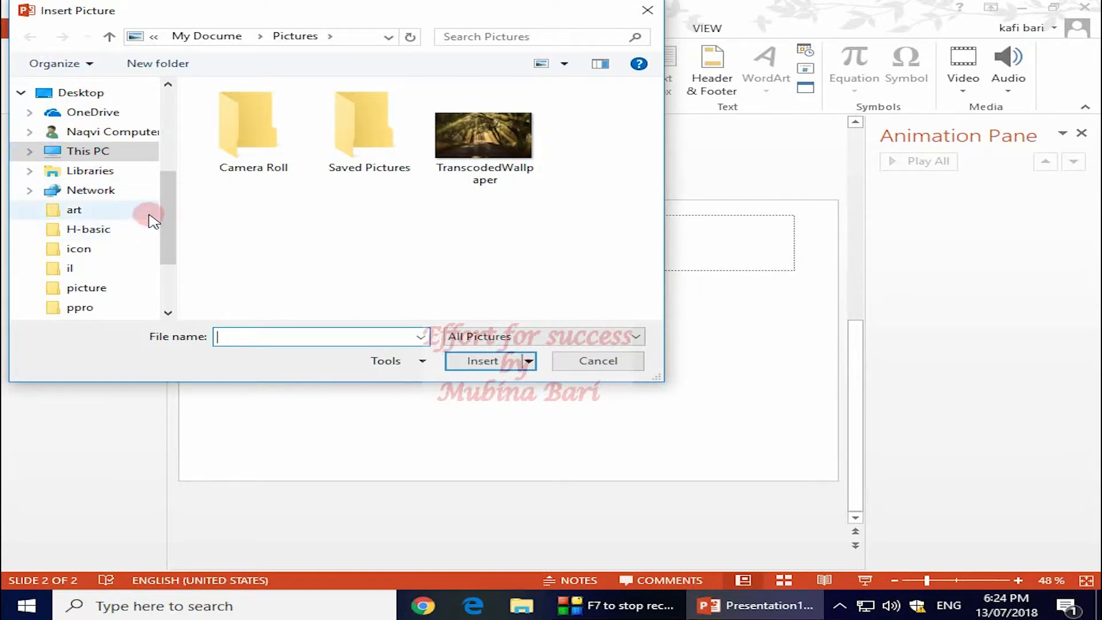
click(86, 93)
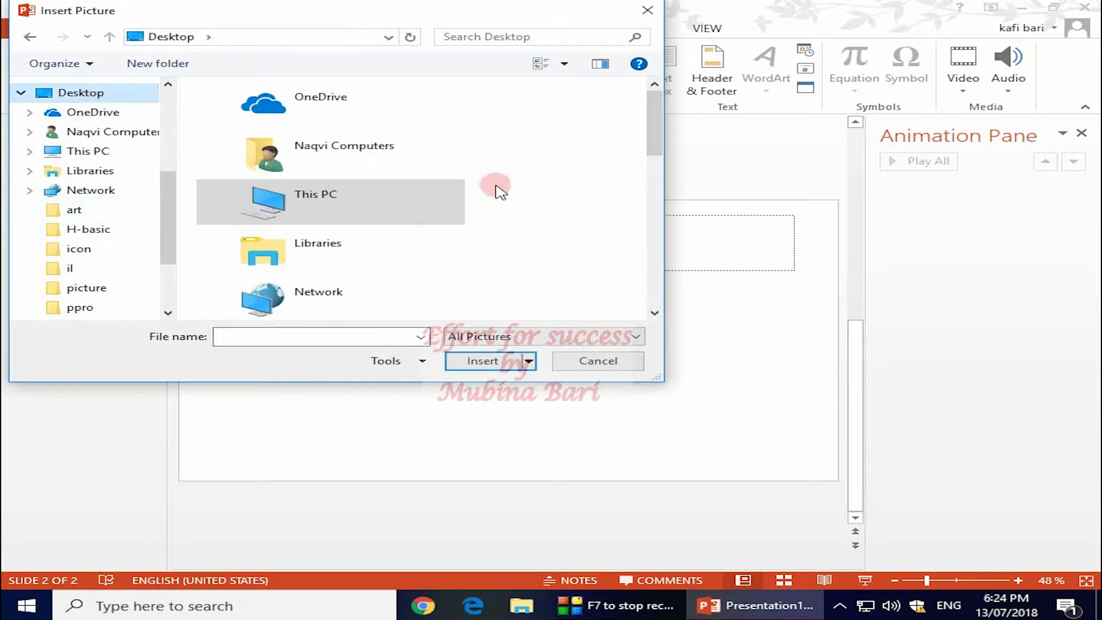
drag(654, 152, 659, 247)
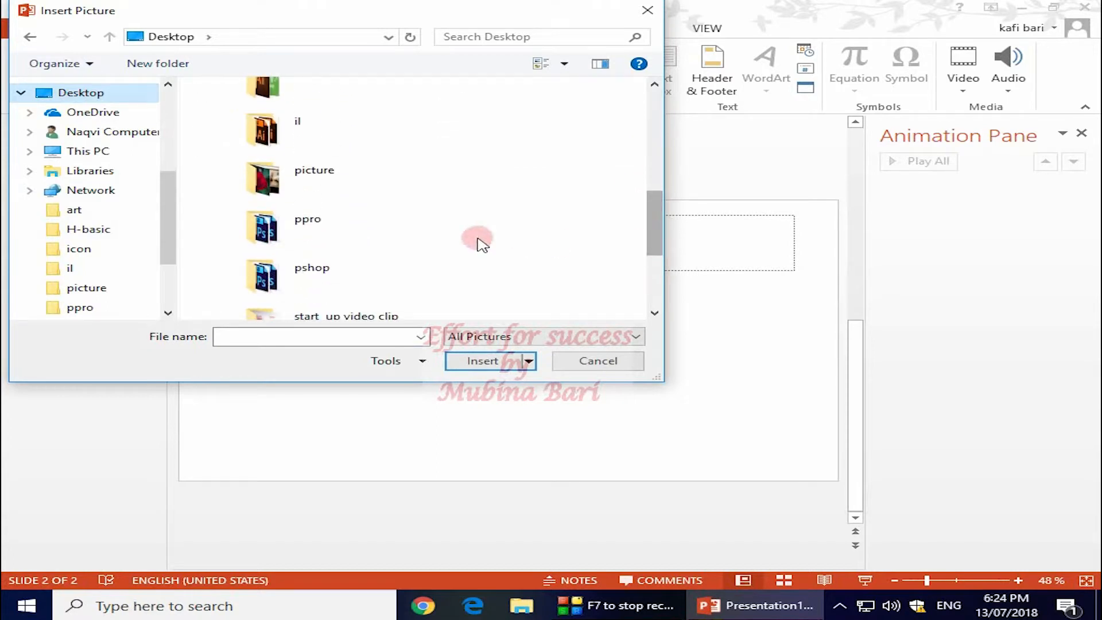
double_click(278, 178)
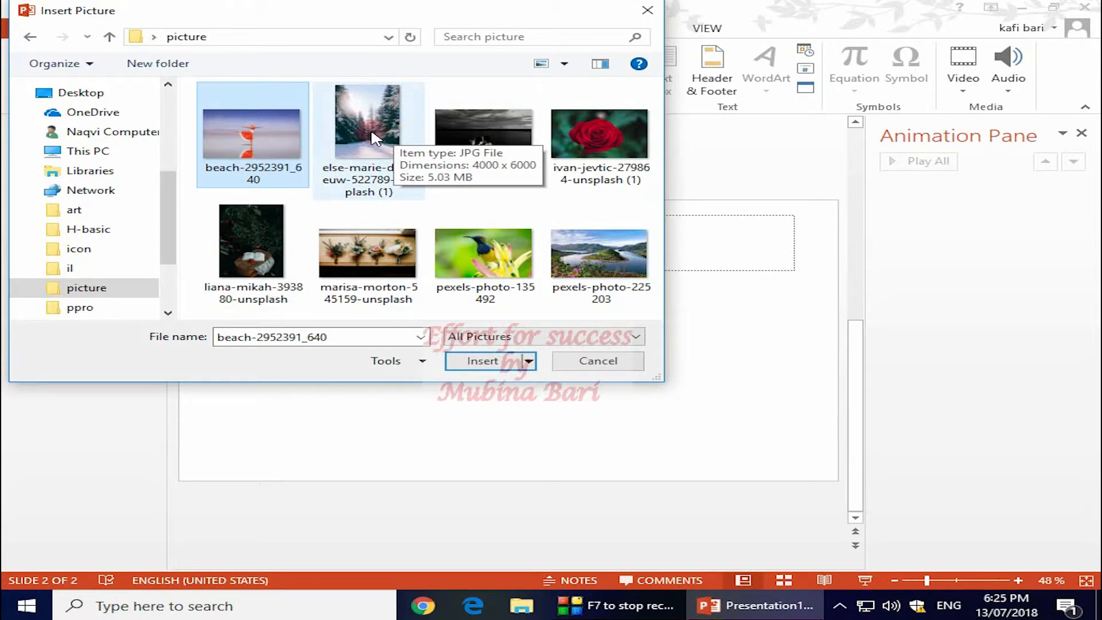
click(375, 138)
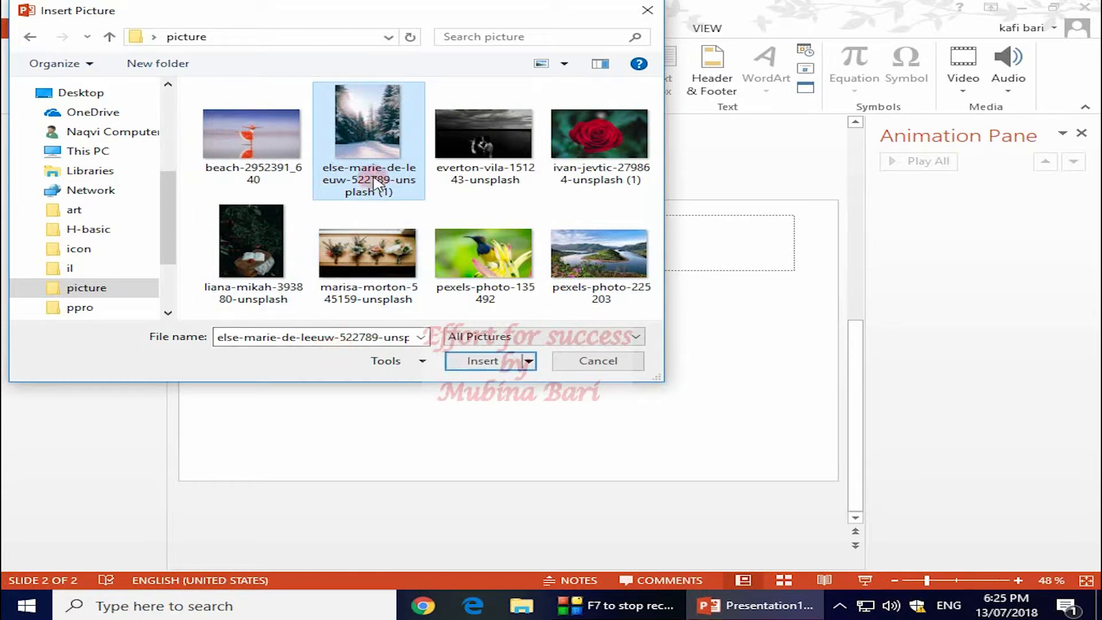
click(488, 363)
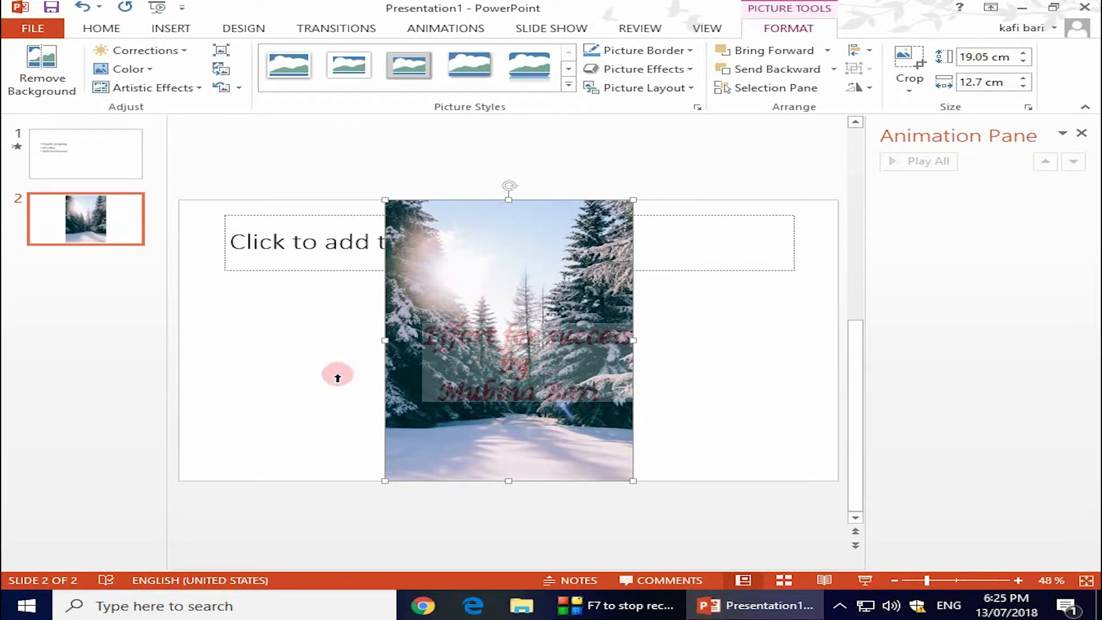
drag(634, 200, 540, 346)
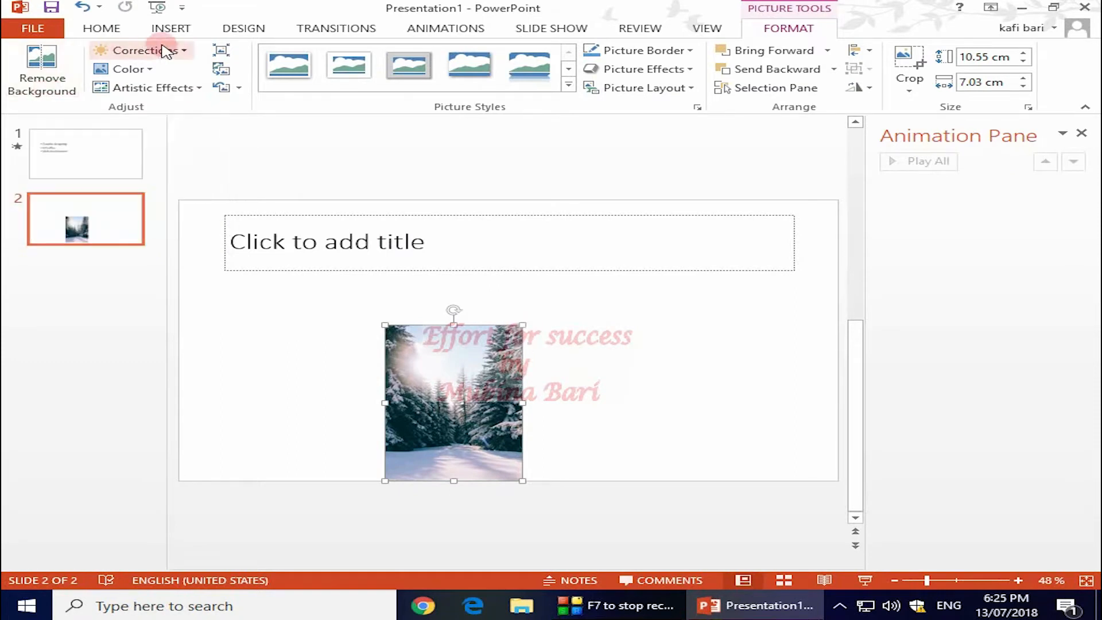
click(183, 52)
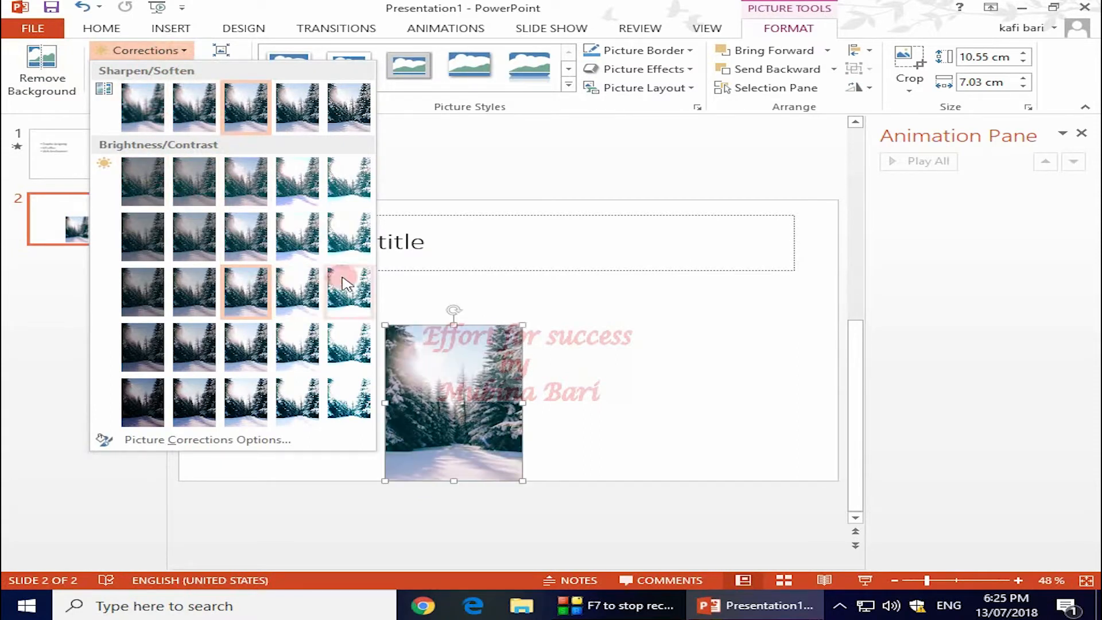
click(422, 178)
click(154, 69)
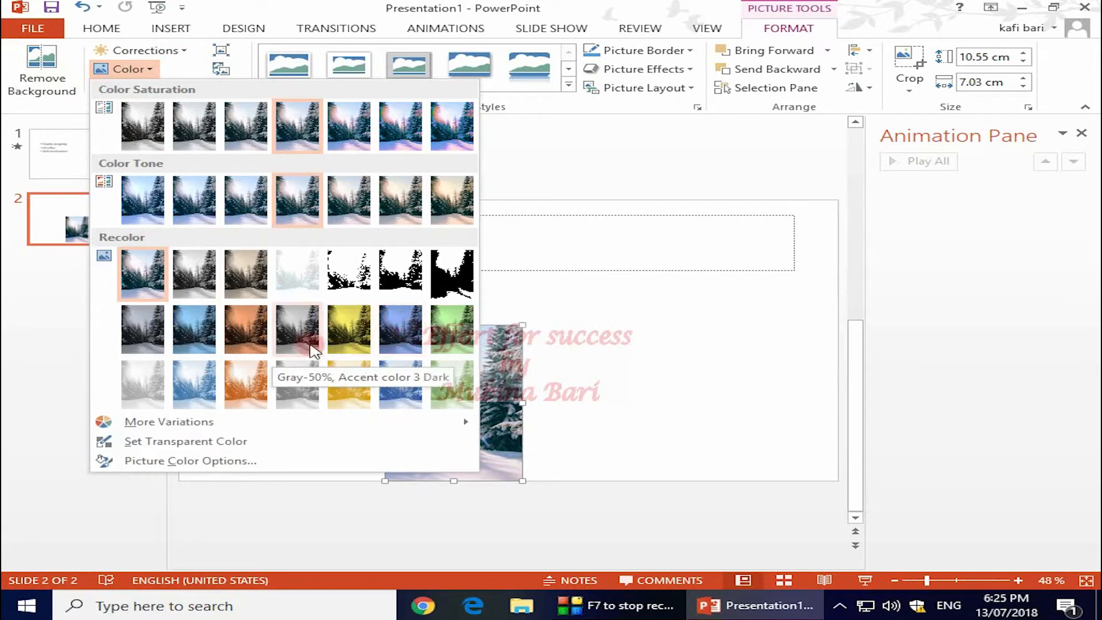
click(222, 53)
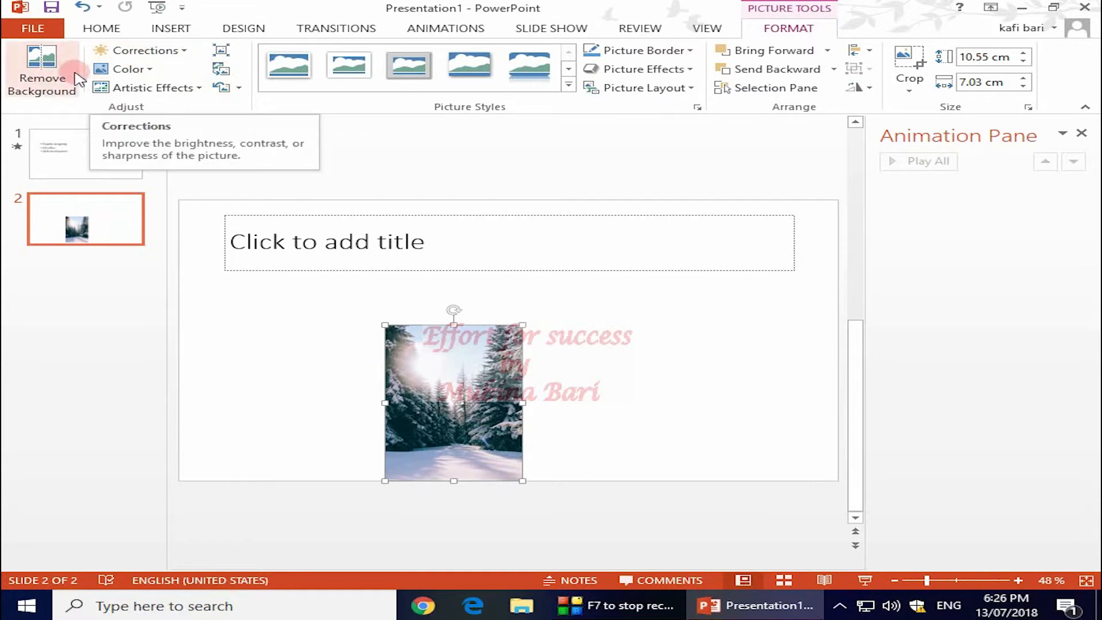
Step: Recolor the forest picture with the light green variation and reset the picture's formatting, leaving its size as resized
click(149, 70)
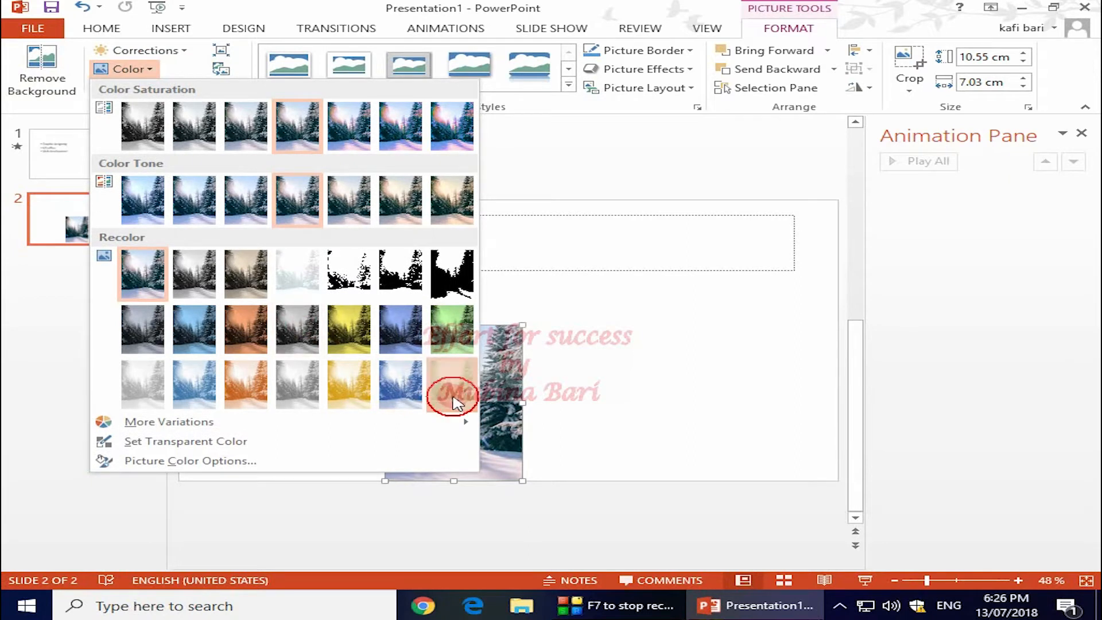
click(451, 396)
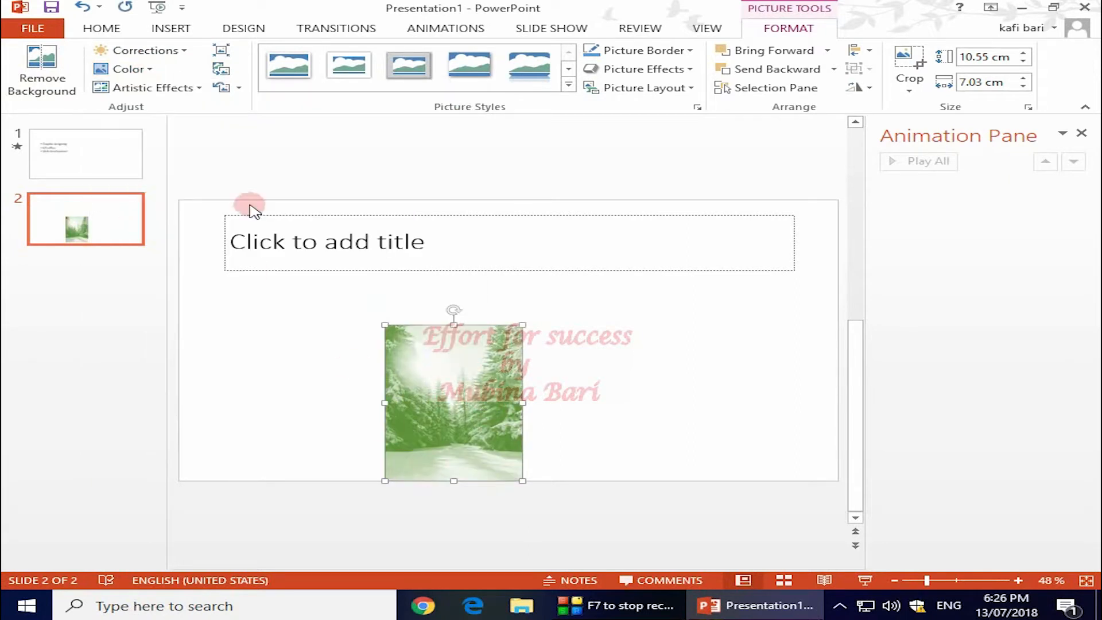
click(239, 88)
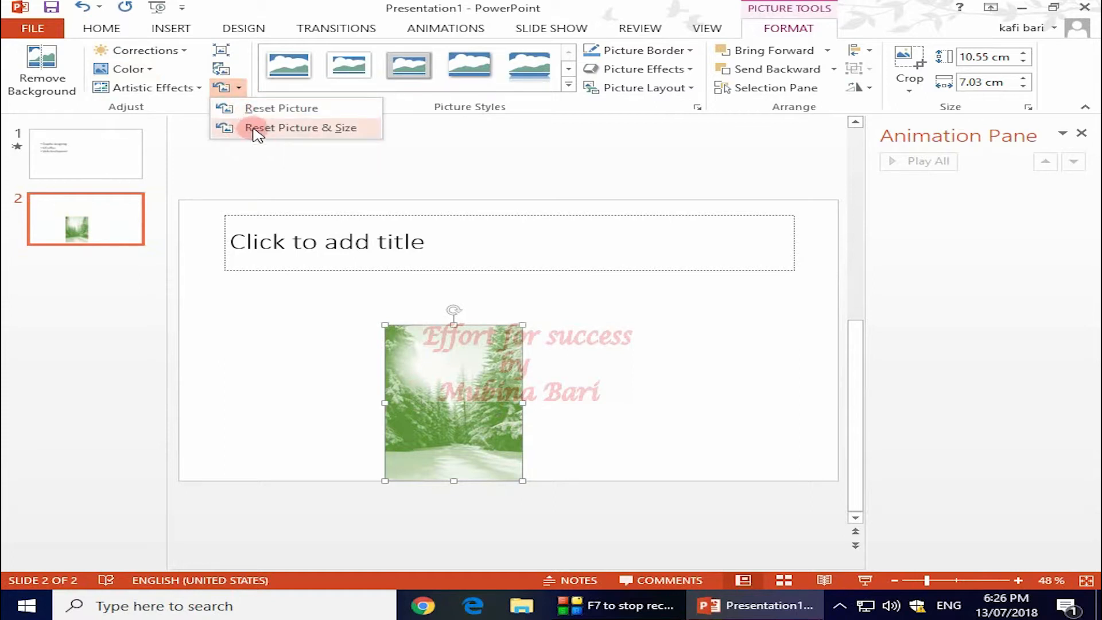
click(253, 107)
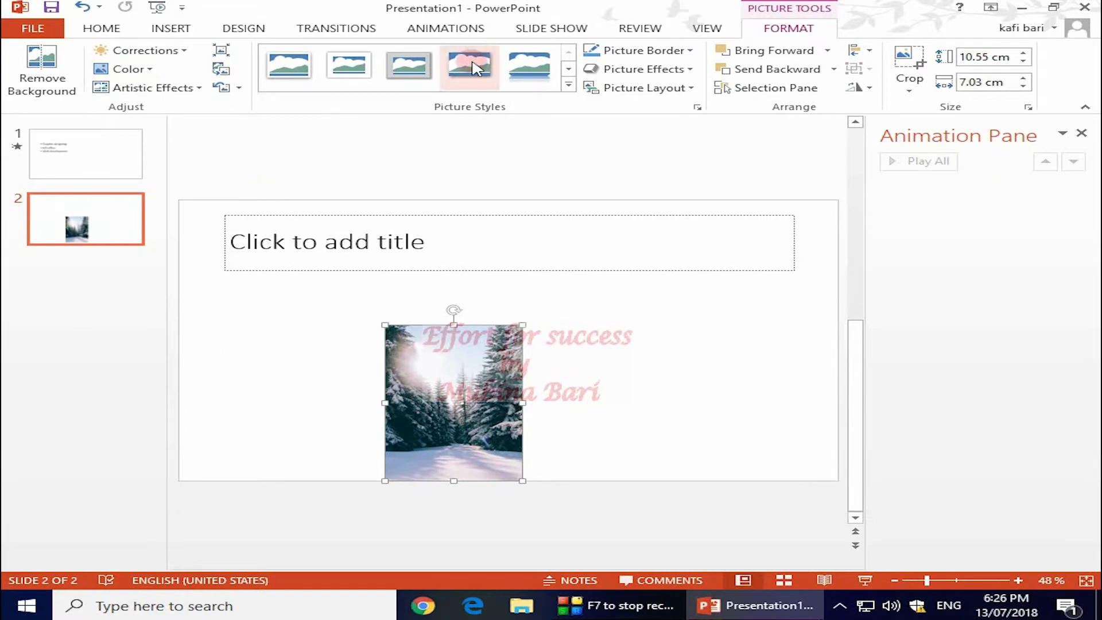
Step: Apply the slanted, rounded-corner bevel picture style to the forest picture
click(569, 86)
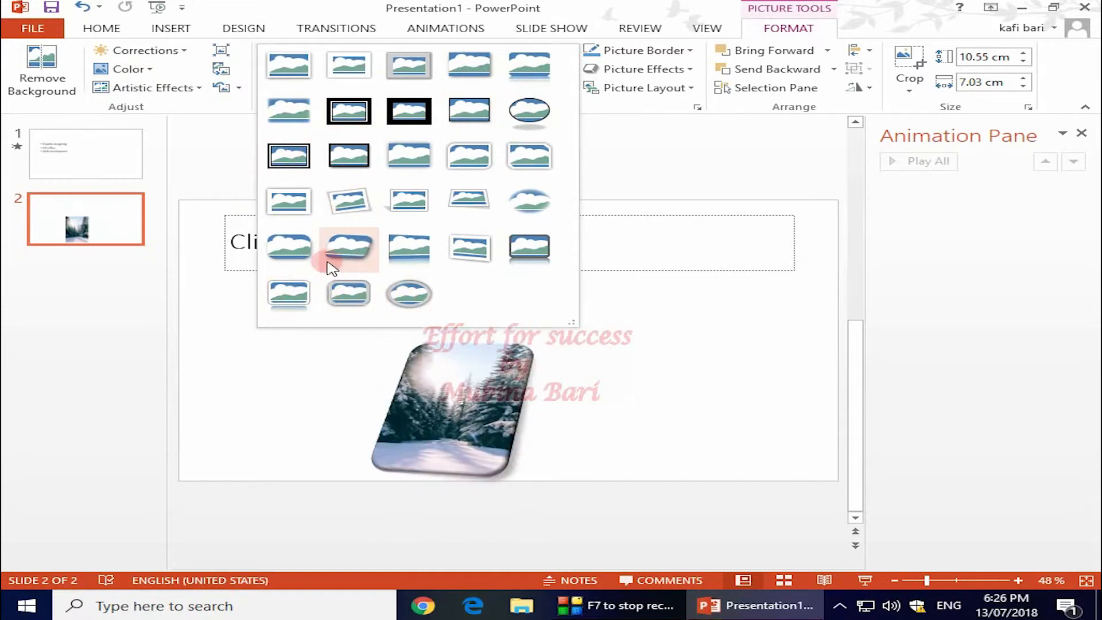
click(346, 248)
click(344, 251)
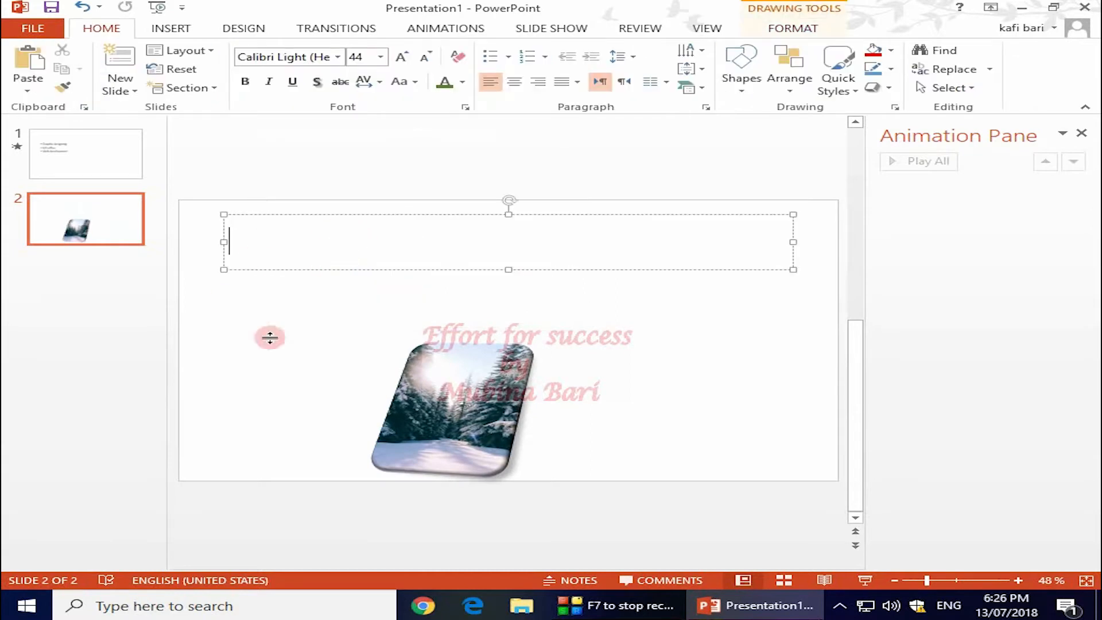
Step: Reselect the forest picture and give it the angled bevel effect, the first preset in the second bevel row
click(448, 402)
click(691, 51)
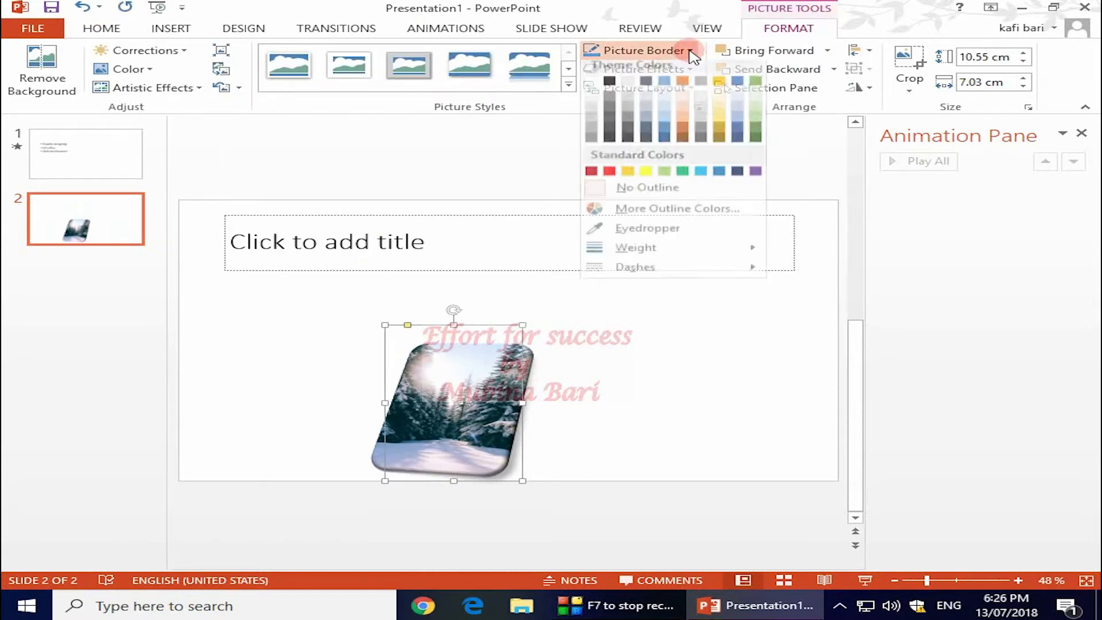
click(691, 52)
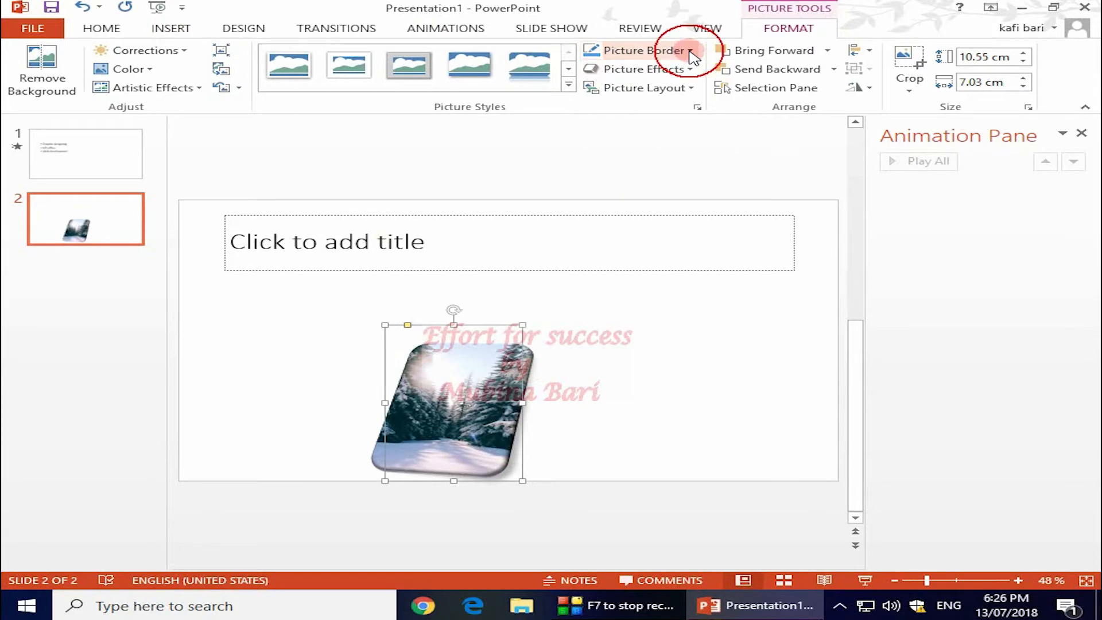
click(690, 69)
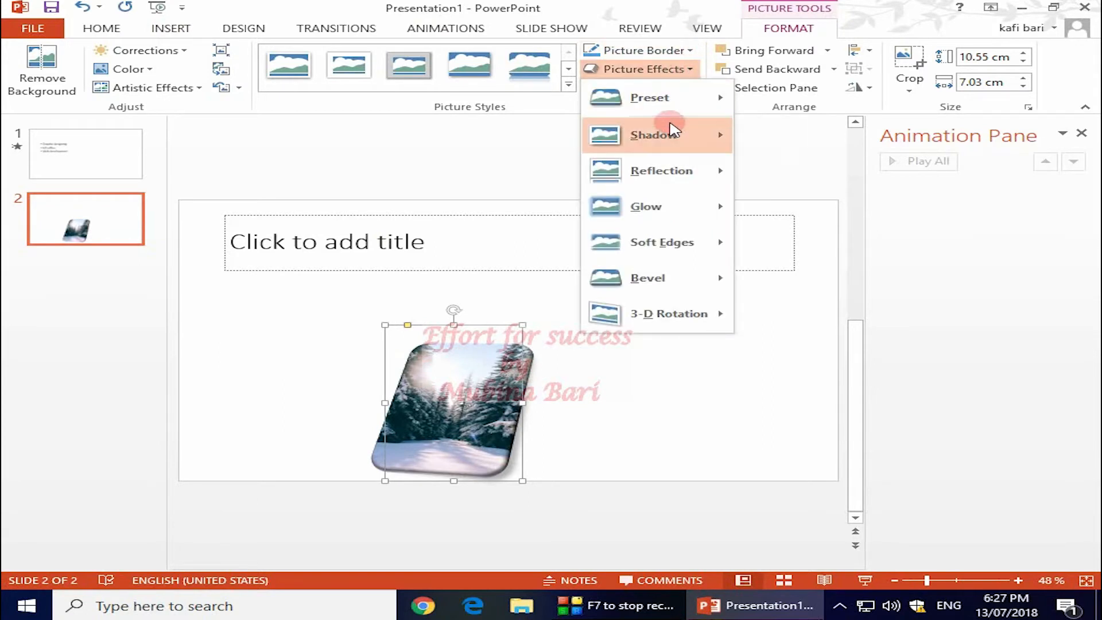
mouse_move(642, 277)
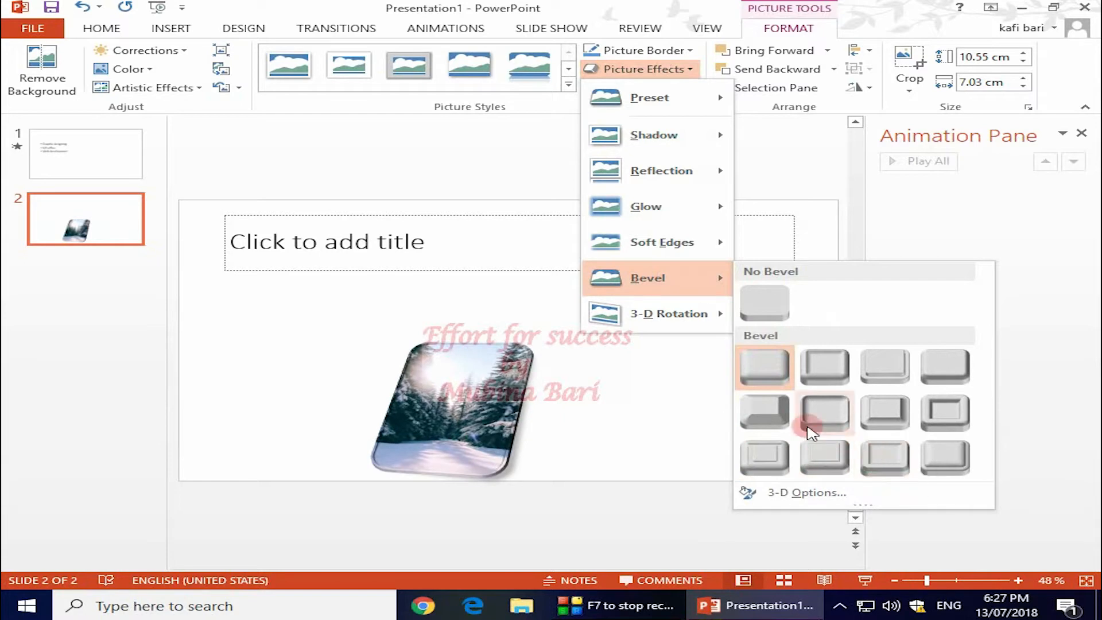
click(765, 414)
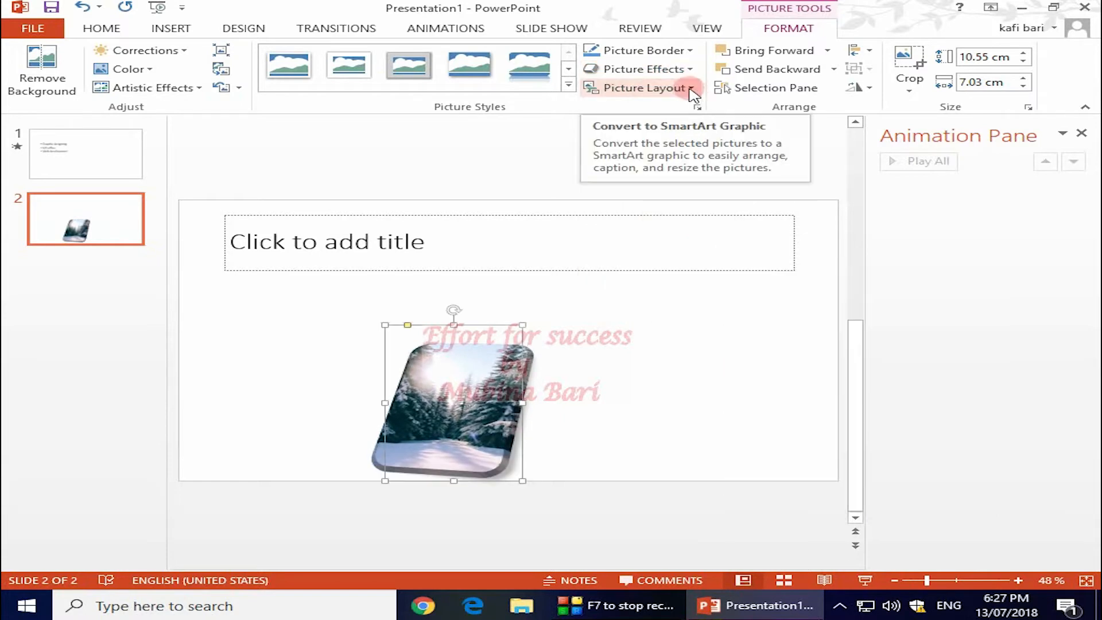
click(691, 89)
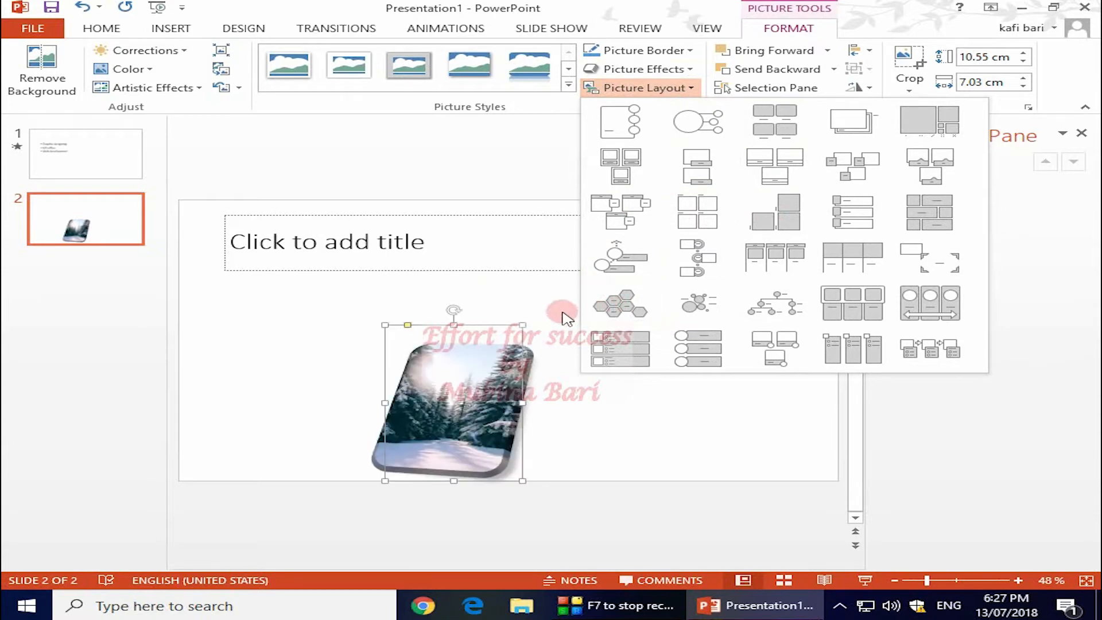
click(706, 423)
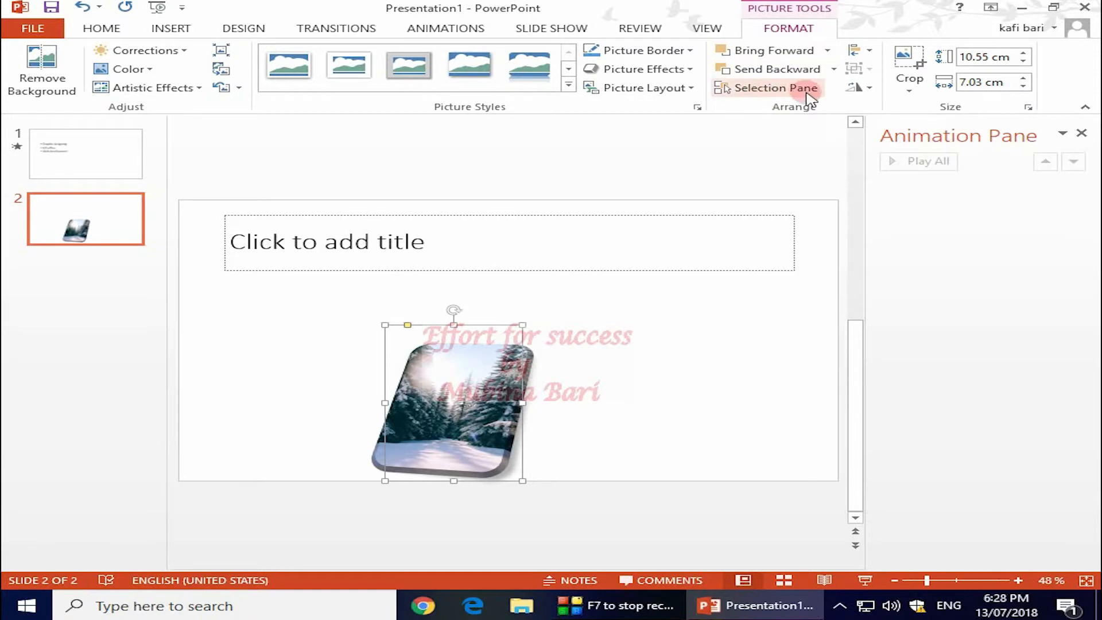
Step: Align the forest picture to the right edge of the slide with Align Right
click(872, 56)
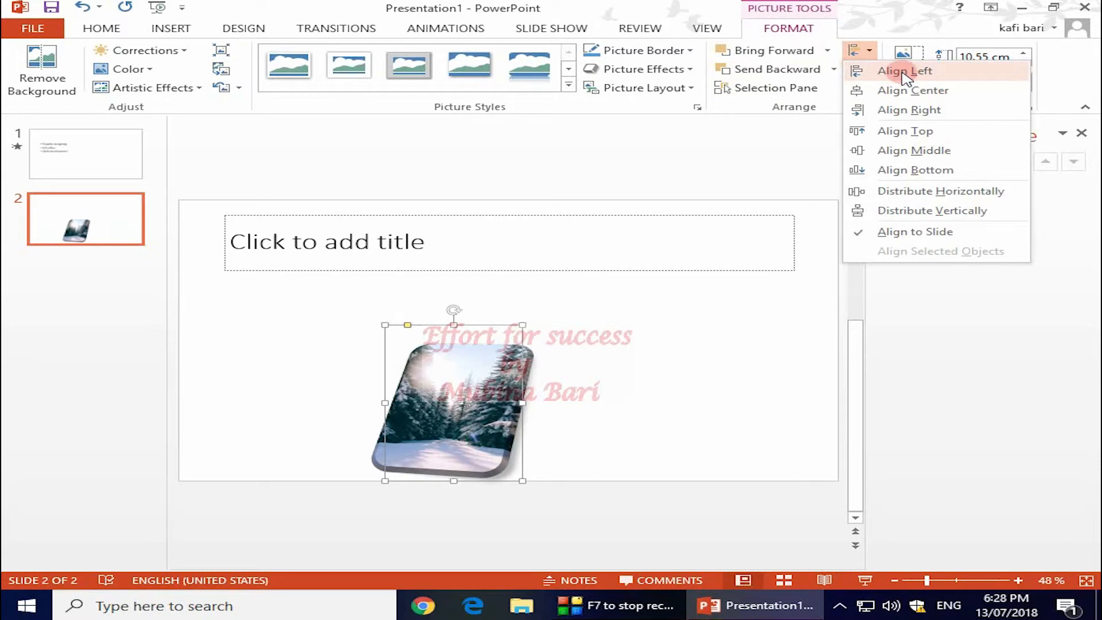
click(930, 110)
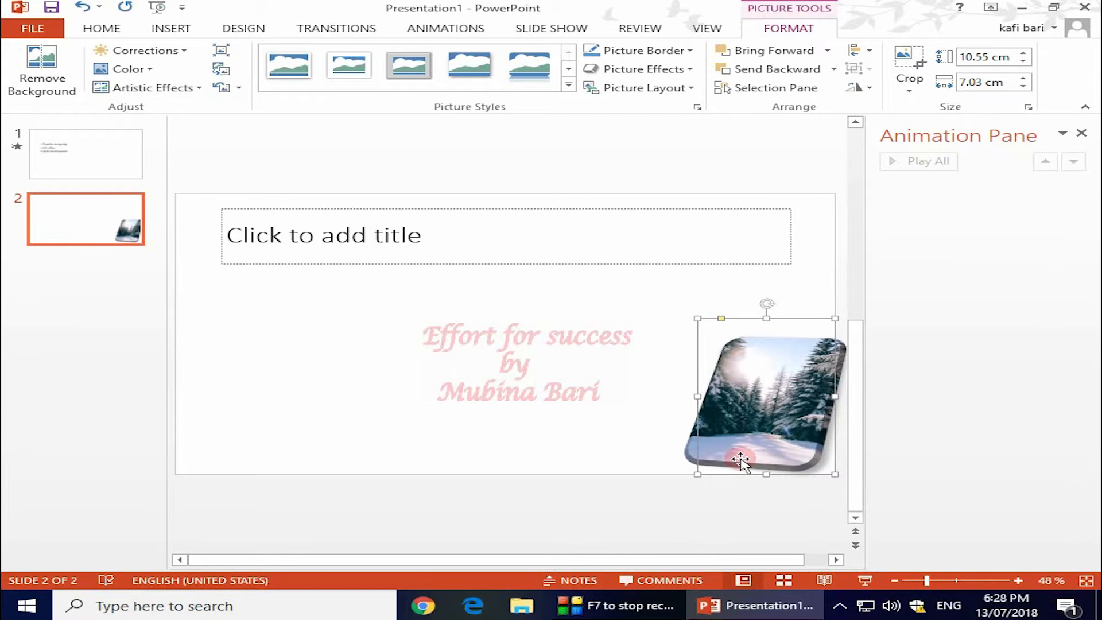
Step: Align the forest picture to the top edge of the slide with Align Top
click(870, 55)
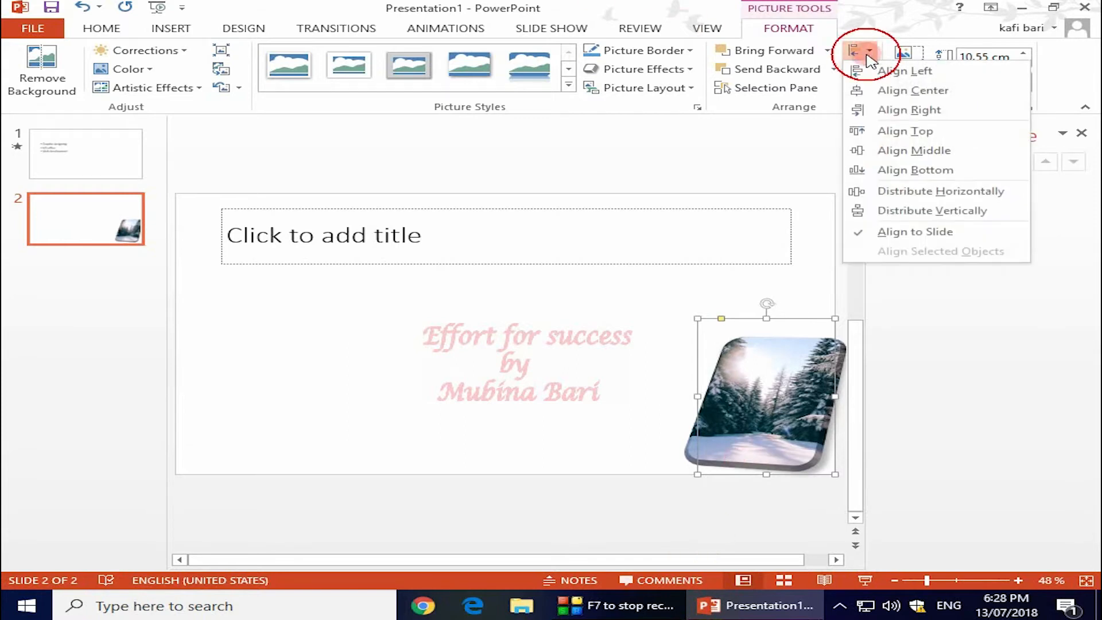
click(910, 133)
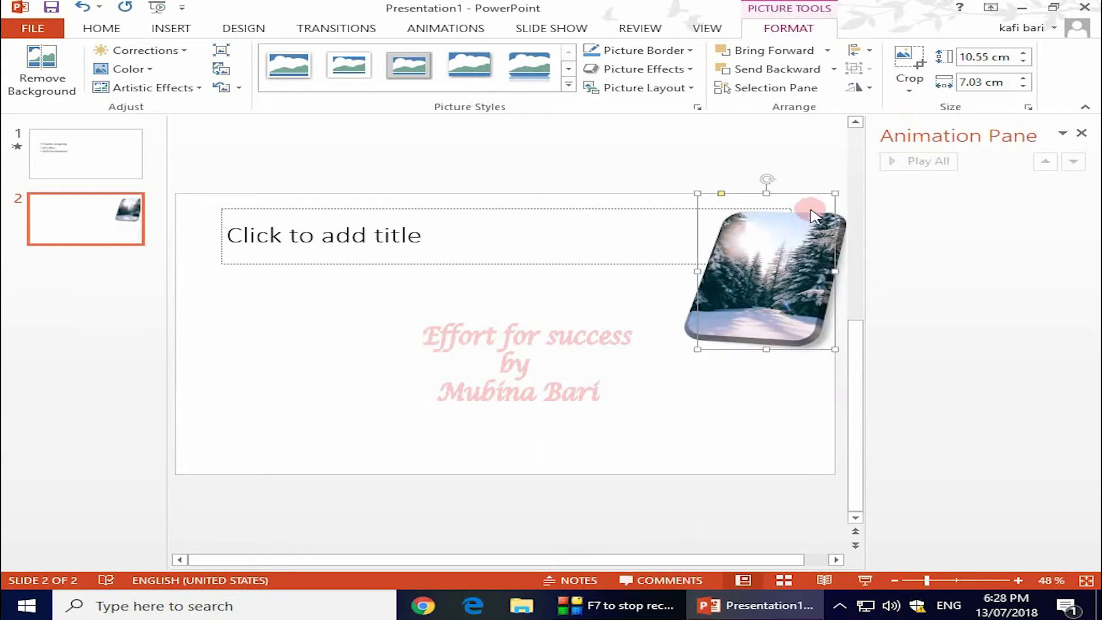
click(870, 52)
click(870, 55)
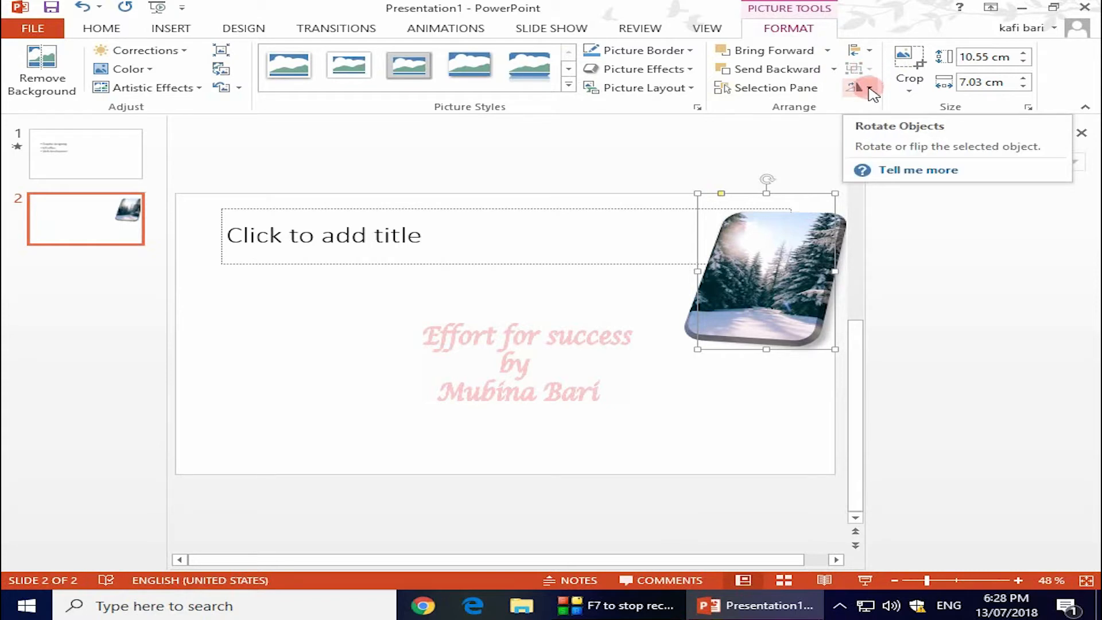
Step: View the rotate and flip options for the forest picture, and reset its formatting without resetting its size
click(870, 90)
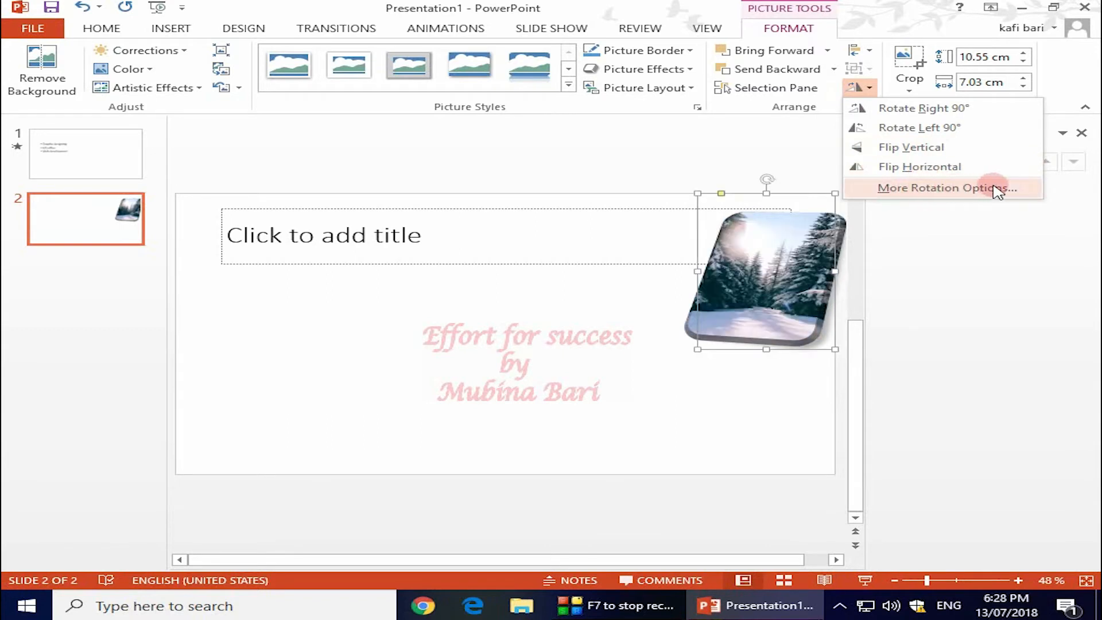
click(945, 228)
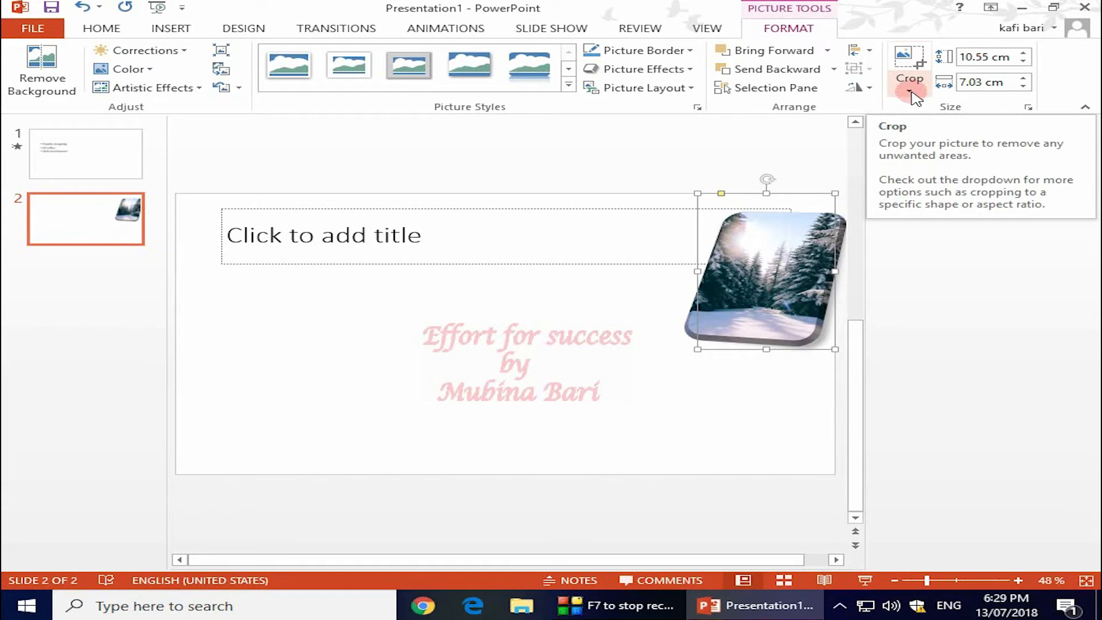
click(240, 88)
click(286, 109)
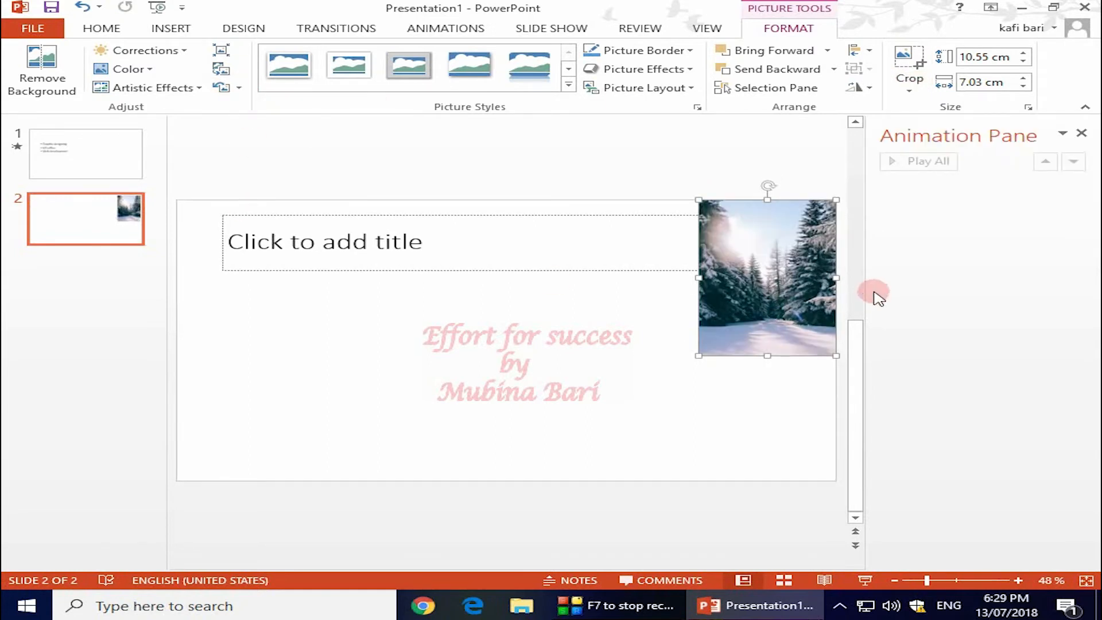
Step: Look at the Crop to Shape gallery and align the forest picture to the left edge of the slide
click(910, 91)
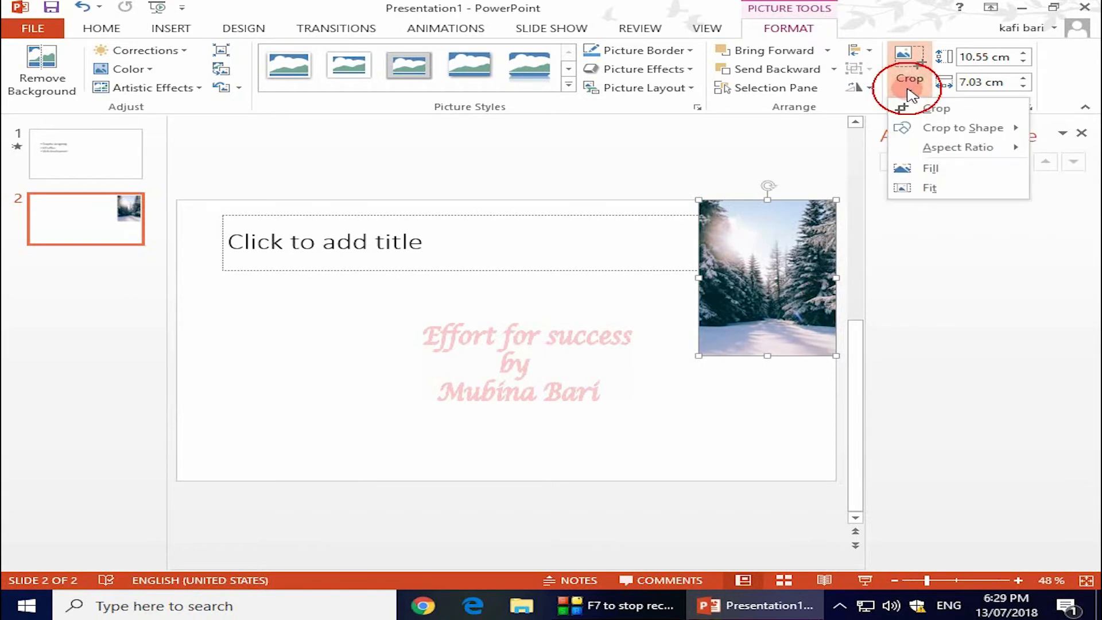
mouse_move(975, 128)
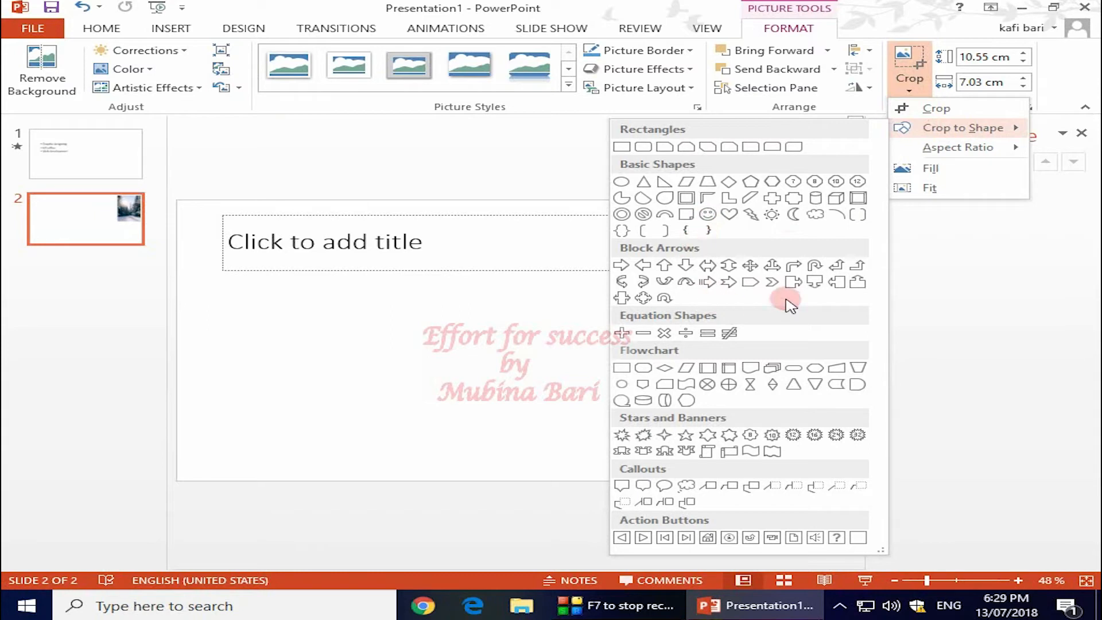
click(974, 263)
click(868, 53)
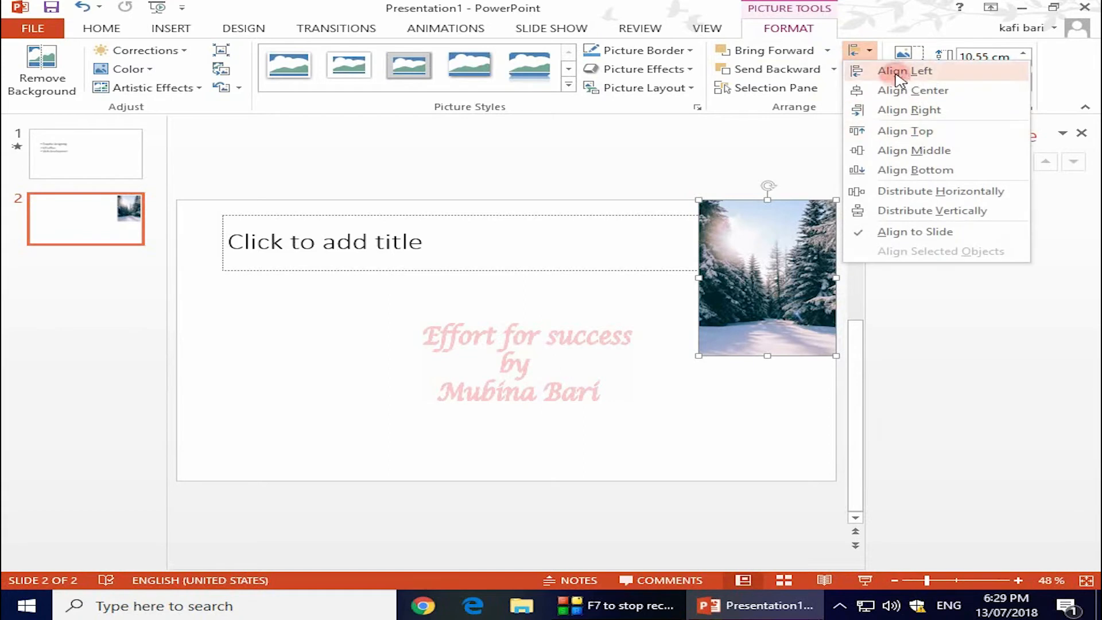
click(893, 70)
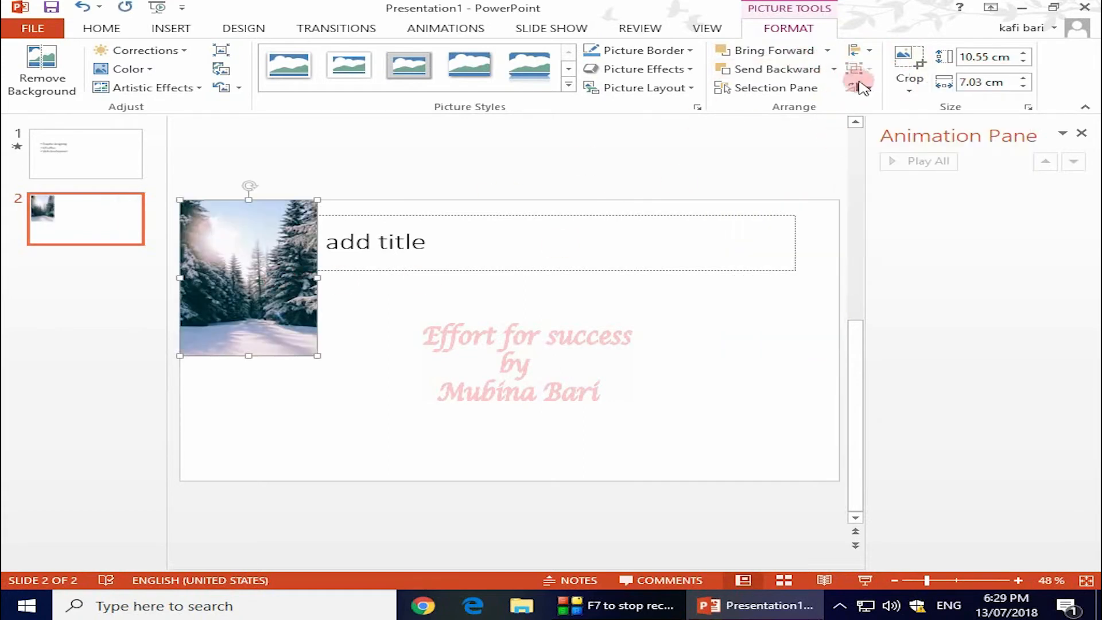
Step: Crop the forest picture to the flowchart card shape, the one with a cut upper-left corner
click(911, 94)
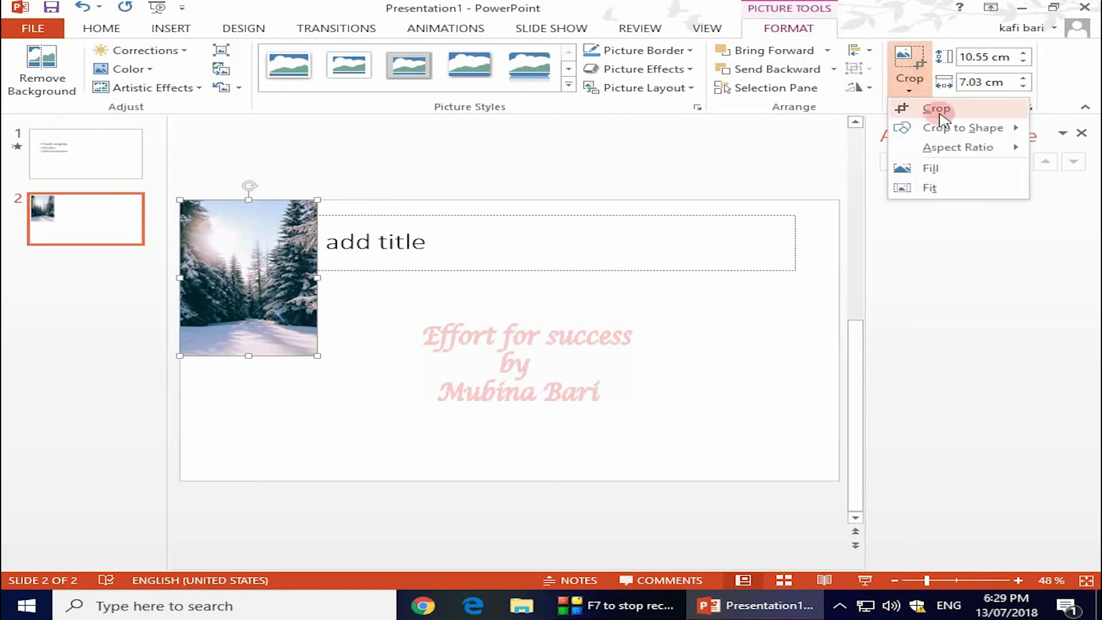
mouse_move(941, 130)
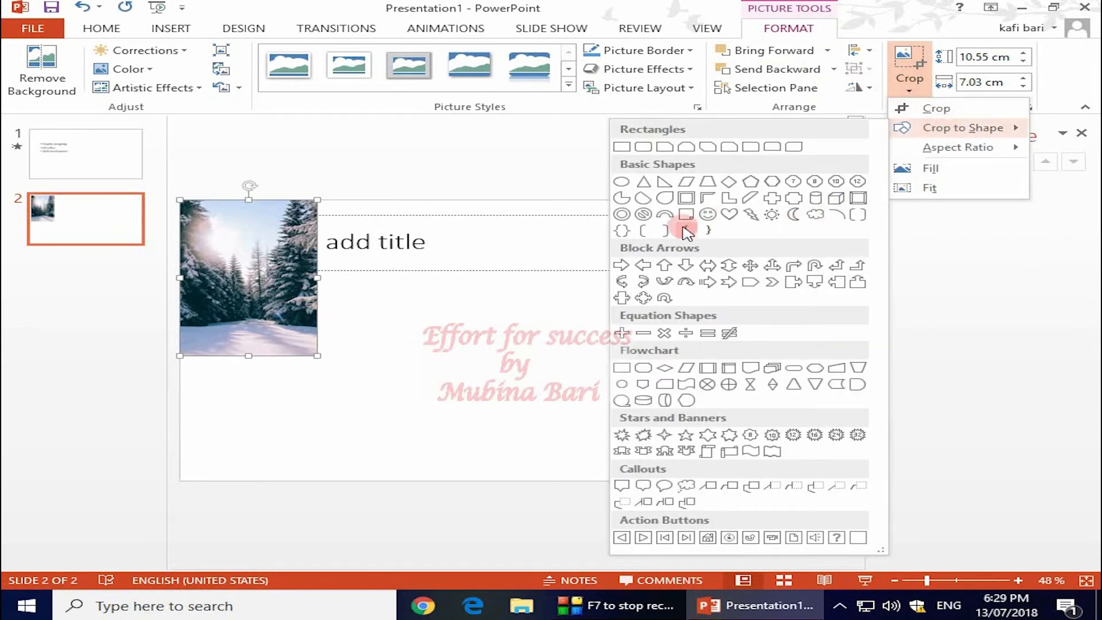
click(666, 385)
click(671, 387)
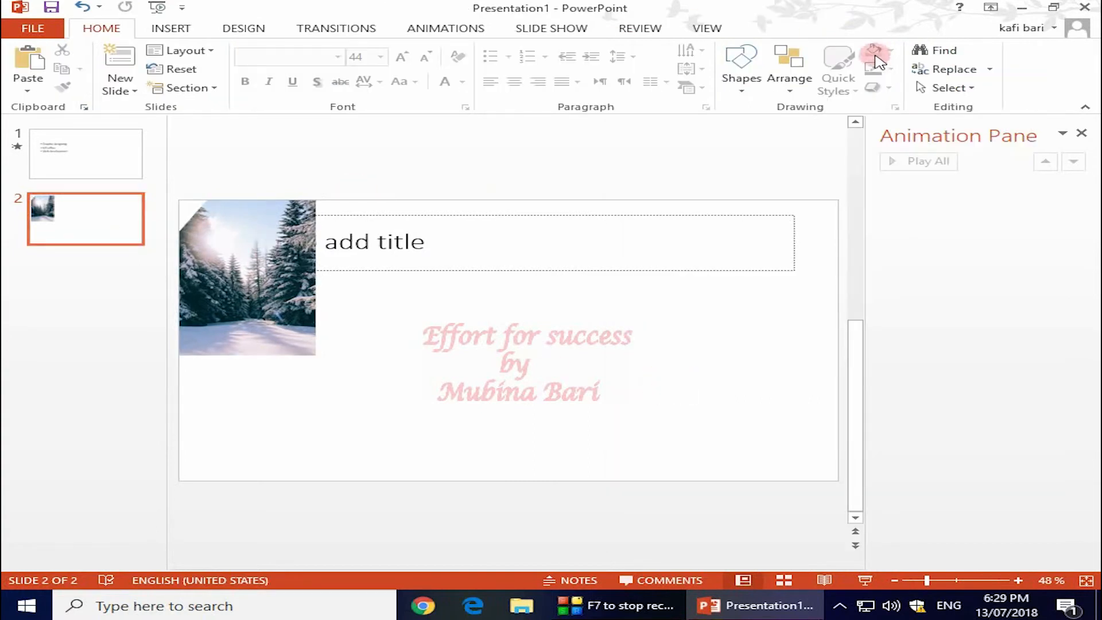
Step: Reselect the forest picture, check the aspect ratio crop options, and crop the picture to the smiley face shape
click(255, 229)
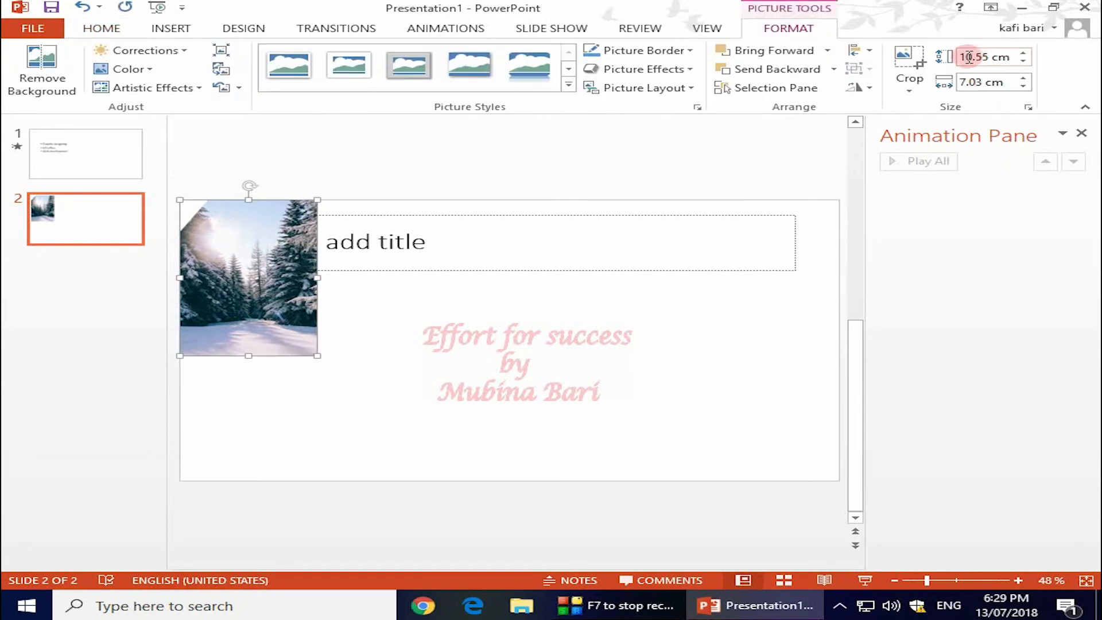
click(909, 81)
mouse_move(984, 152)
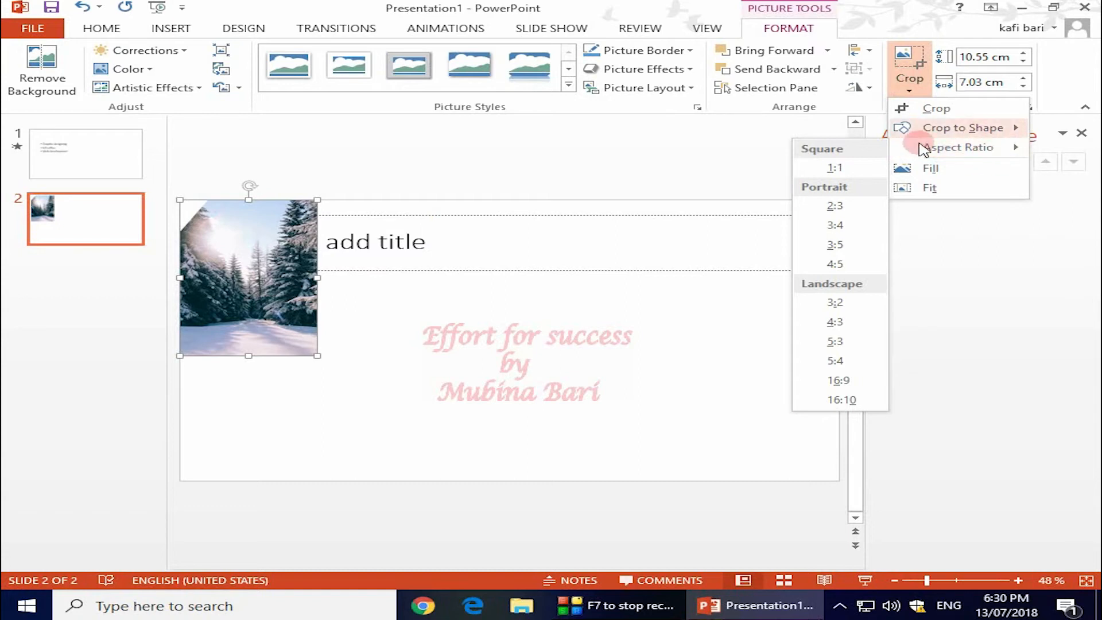
click(318, 356)
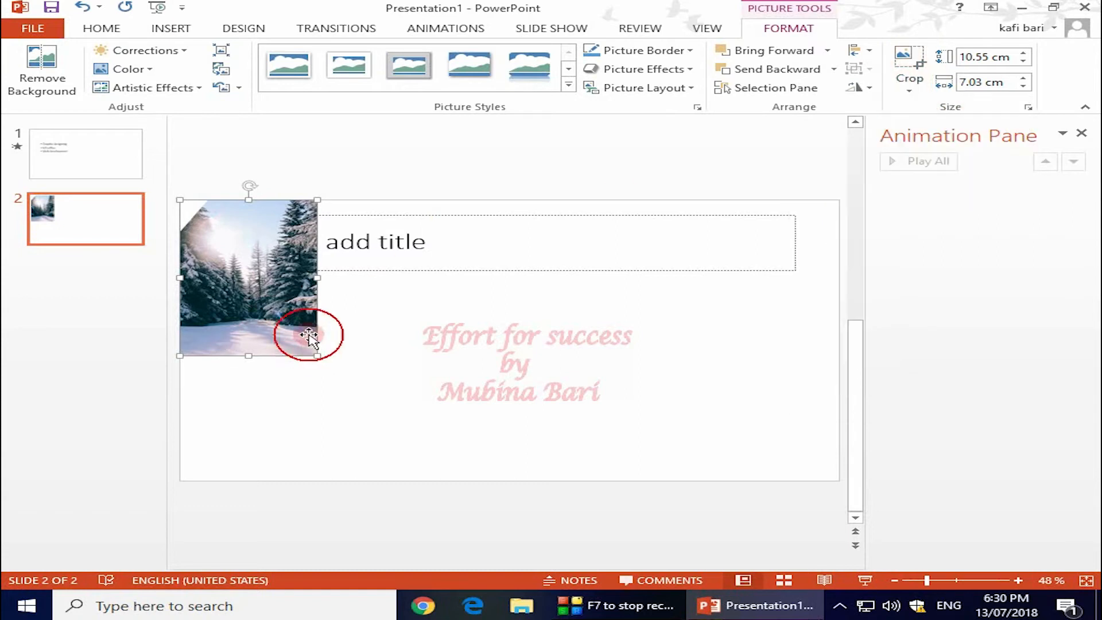
click(910, 91)
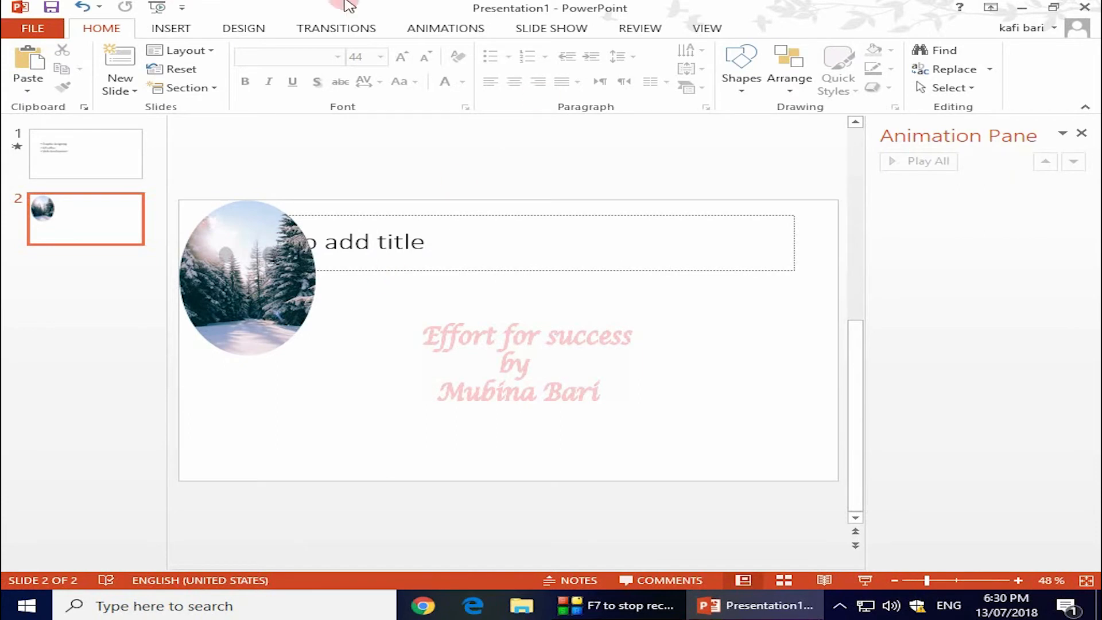
Step: Select the smiley-shaped forest picture and adjust its height up and down to 10.7 cm
double_click(263, 221)
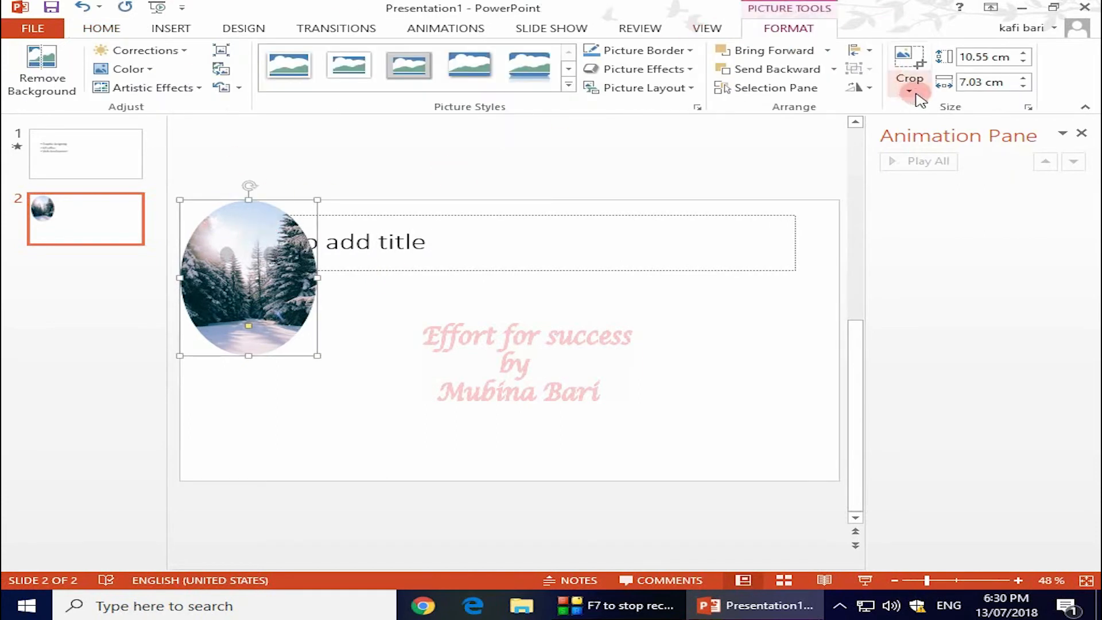
click(1022, 53)
click(1022, 53)
click(1022, 53)
click(1022, 53)
click(1023, 54)
click(1022, 53)
click(1022, 61)
click(1023, 61)
click(1023, 60)
click(1023, 61)
click(1022, 61)
click(1022, 61)
click(1022, 84)
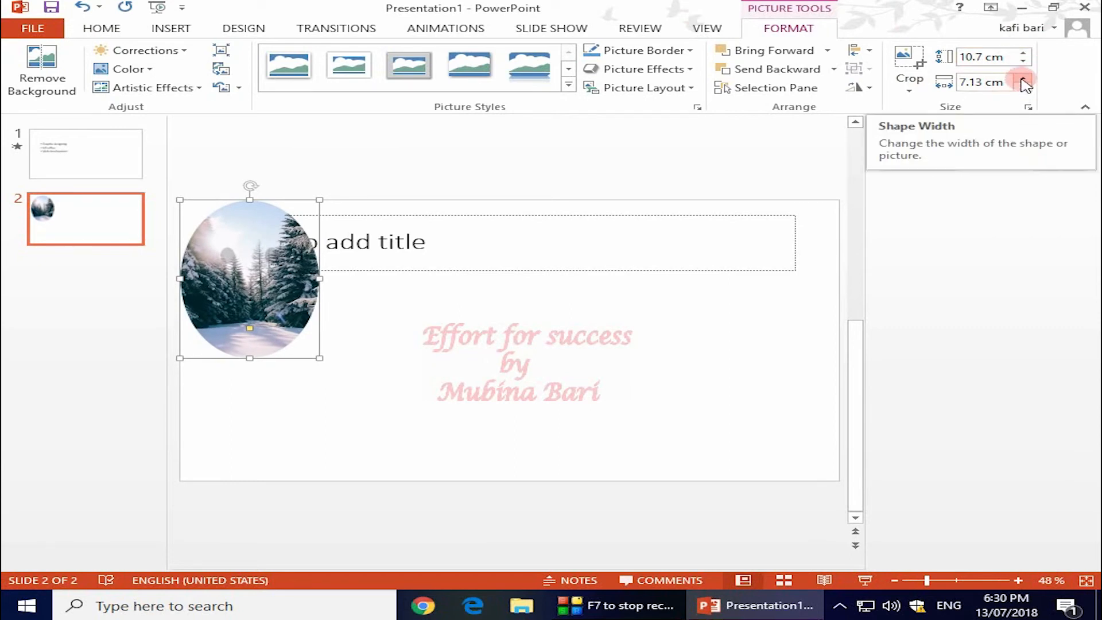
Step: Adjust the forest picture's width up and down to 7.6 cm, keeping its proportions
click(1022, 79)
click(1022, 80)
click(1022, 80)
click(1022, 80)
click(1022, 79)
click(1022, 80)
click(1022, 80)
click(1022, 80)
click(1022, 80)
click(1022, 80)
click(1022, 88)
click(1022, 88)
click(1022, 87)
click(1022, 87)
click(1023, 88)
click(1022, 88)
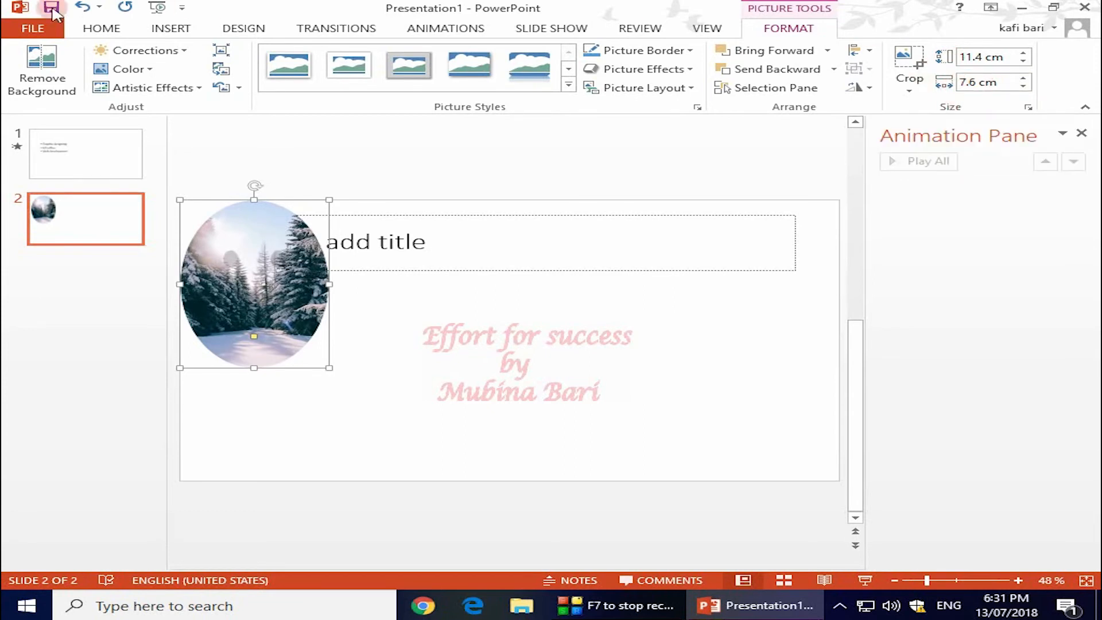
Step: Start inserting an online picture and search Bing images for BIRD
click(173, 32)
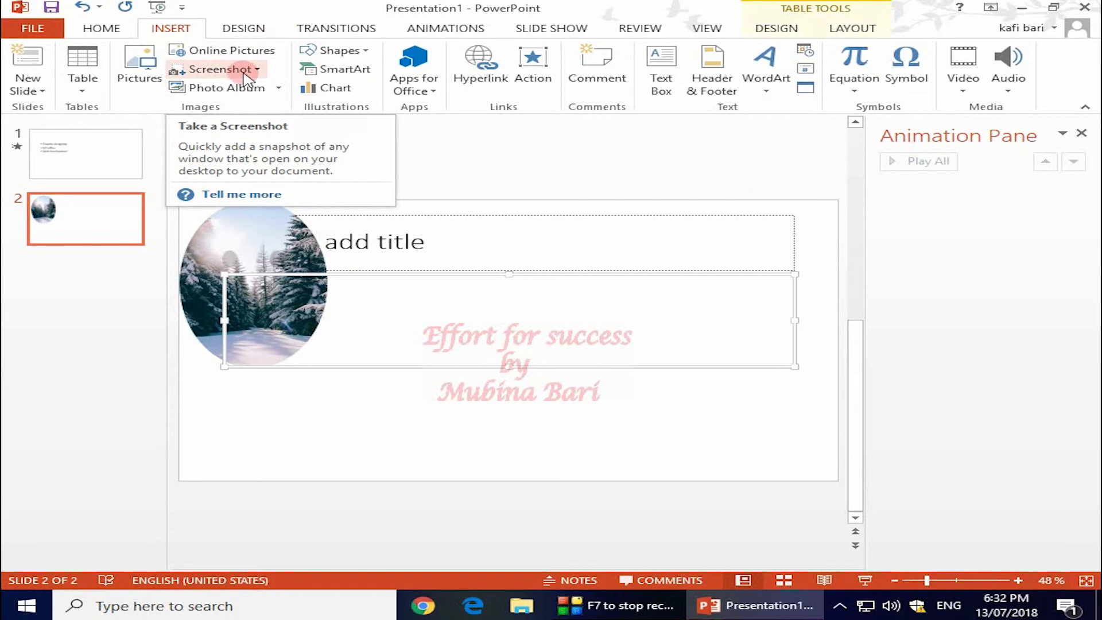
click(225, 53)
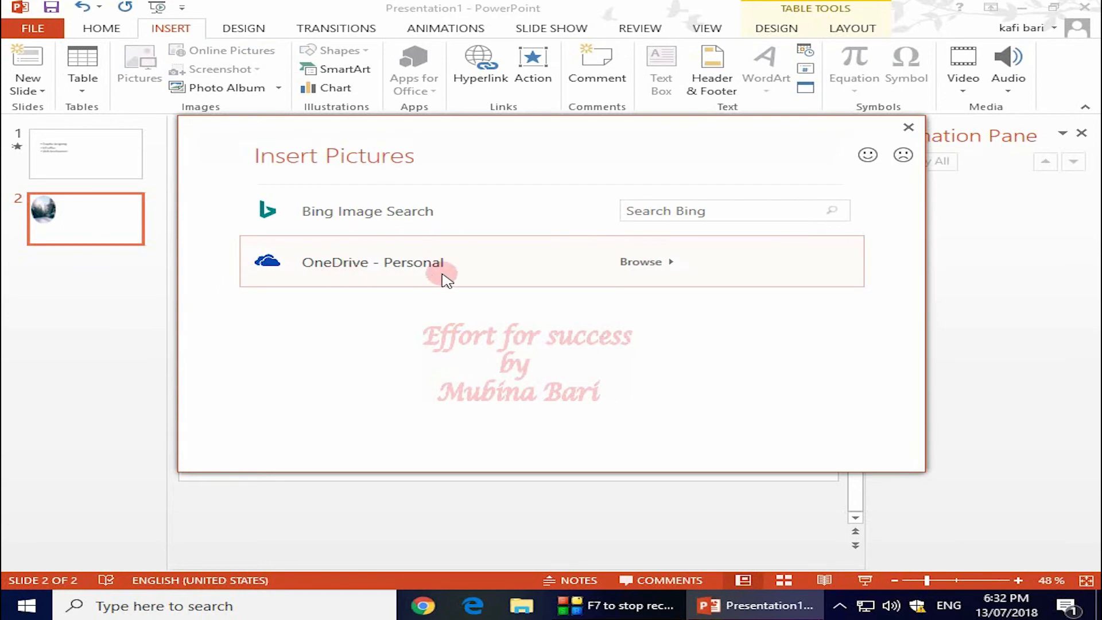
click(381, 215)
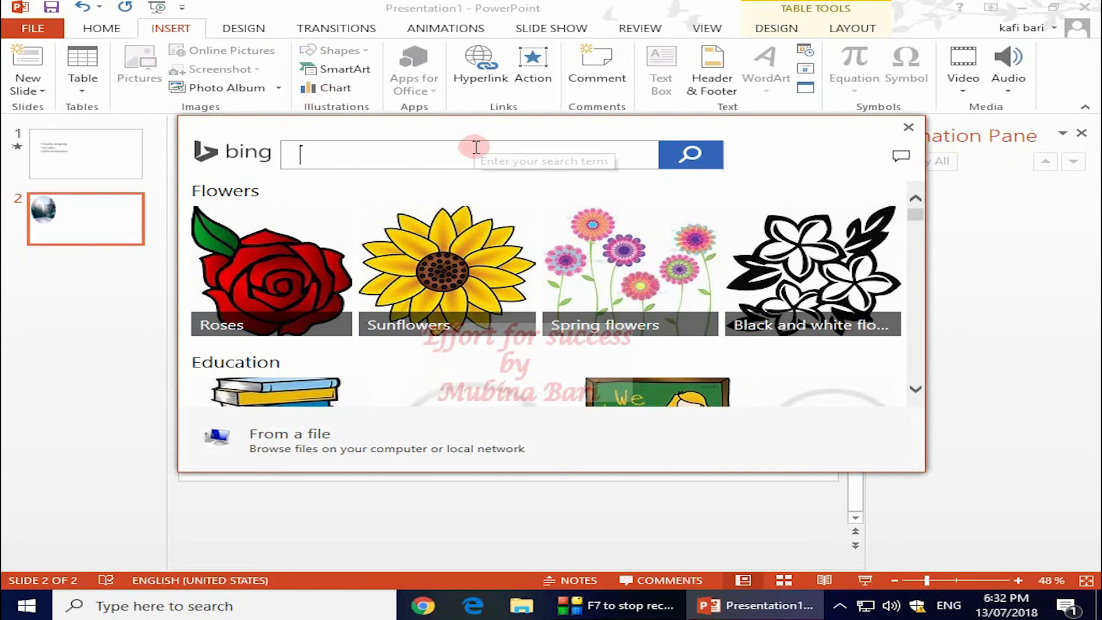
text(Bl)
text(RD)
click(692, 155)
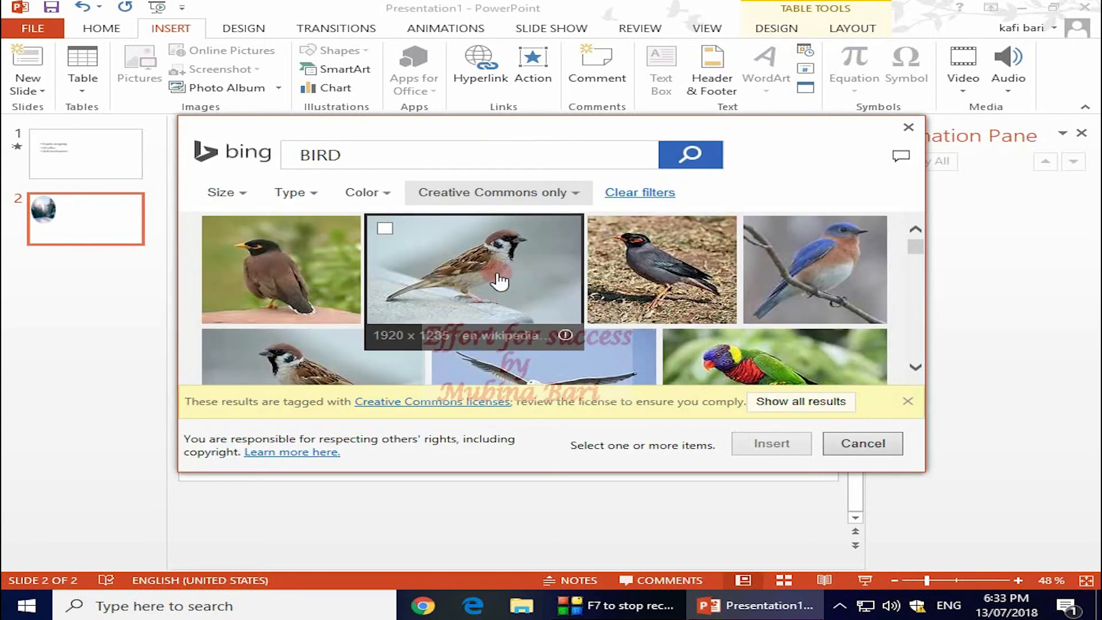
Step: Insert the picture of the bluebird on a branch and shrink it proportionally to about 11.4 by 11.4 cm
click(798, 267)
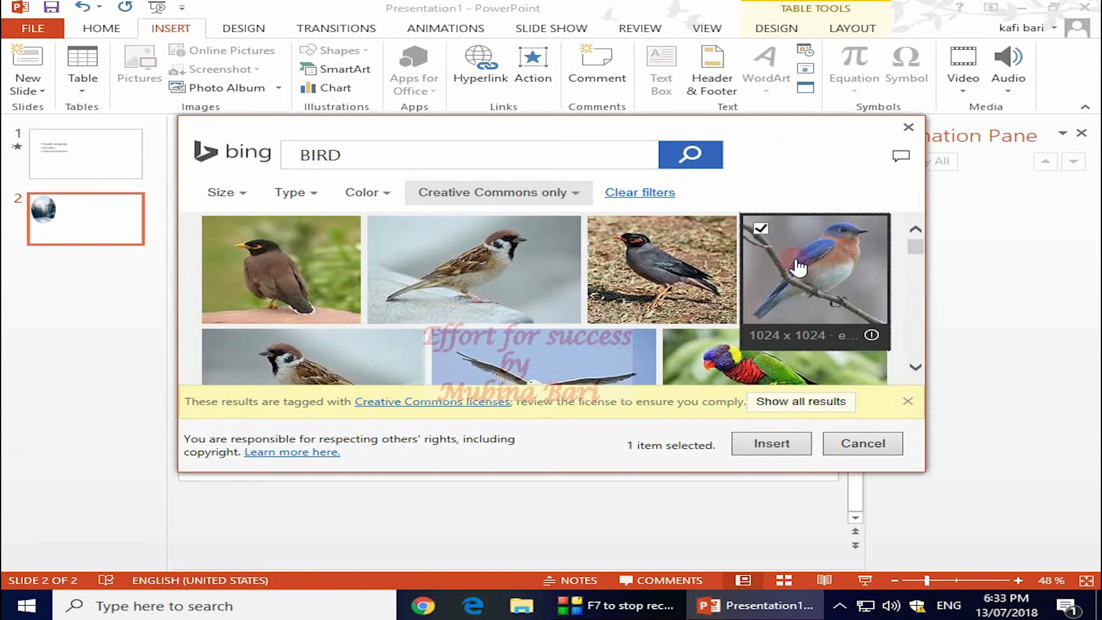
click(776, 445)
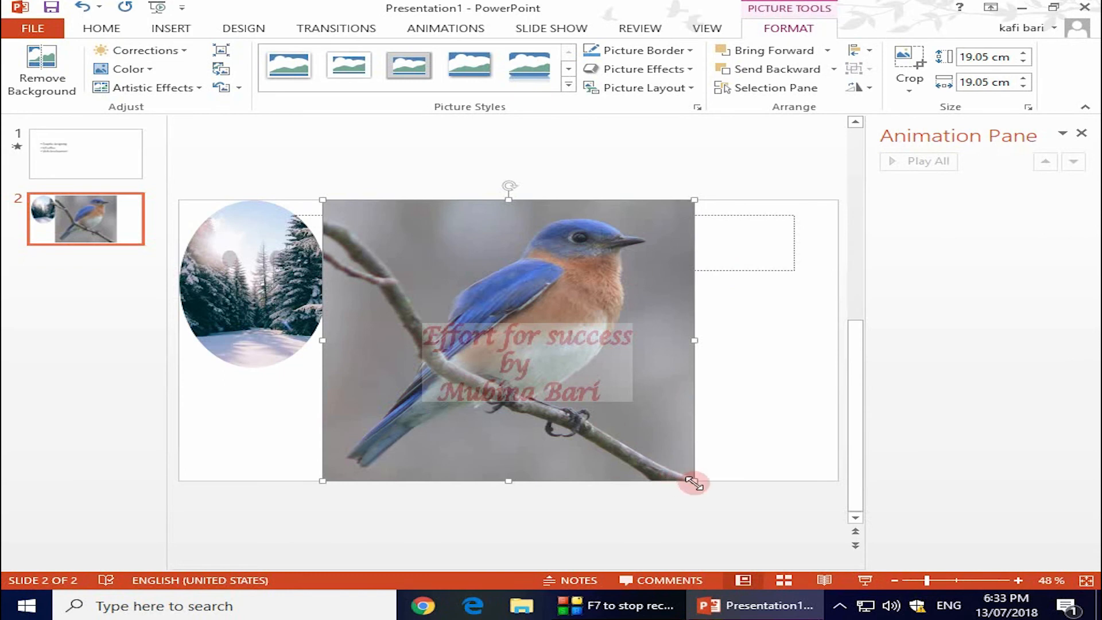
drag(694, 481, 505, 372)
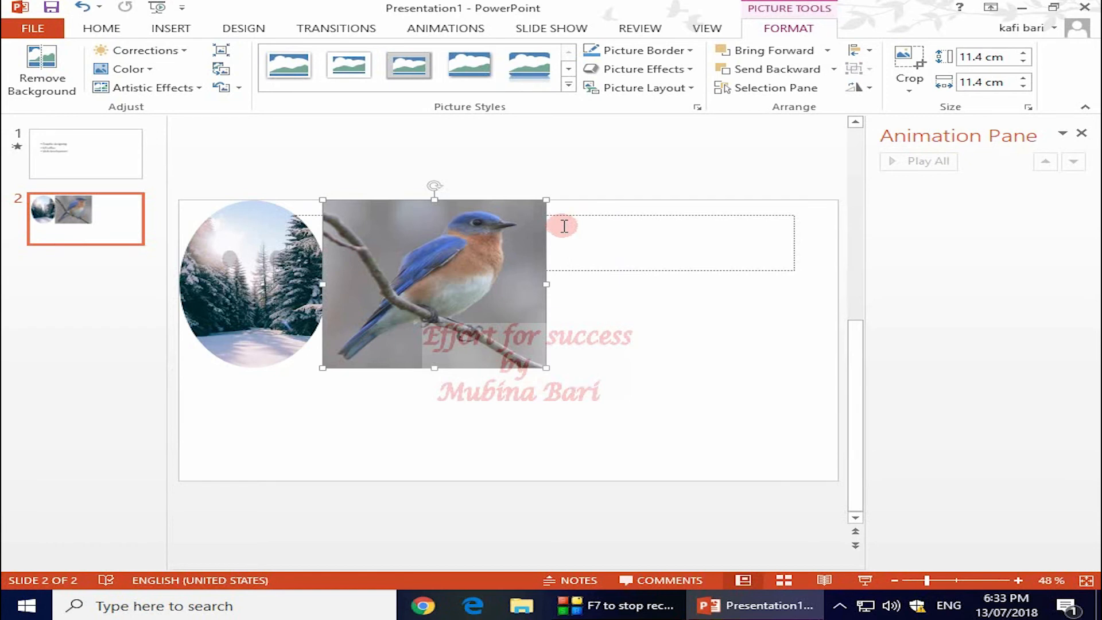
Step: Deselect the bird picture and insert a screen clipping of the desktop icons from Adobe Illustrator CC to Untitled-1, about 4.55 cm high and 8.28 cm wide
click(171, 28)
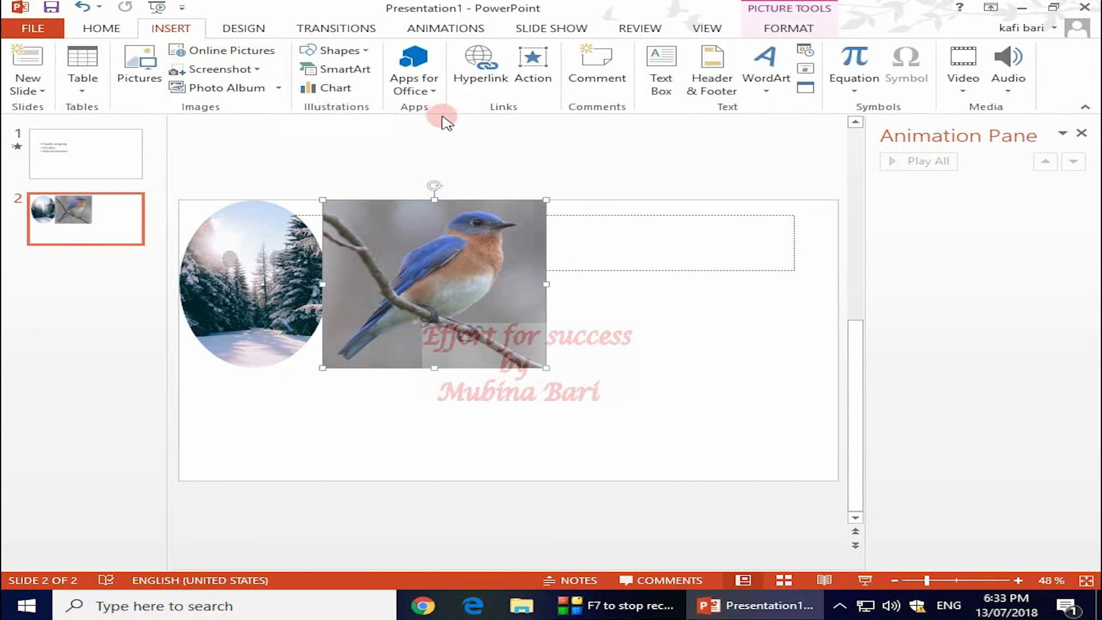
click(450, 153)
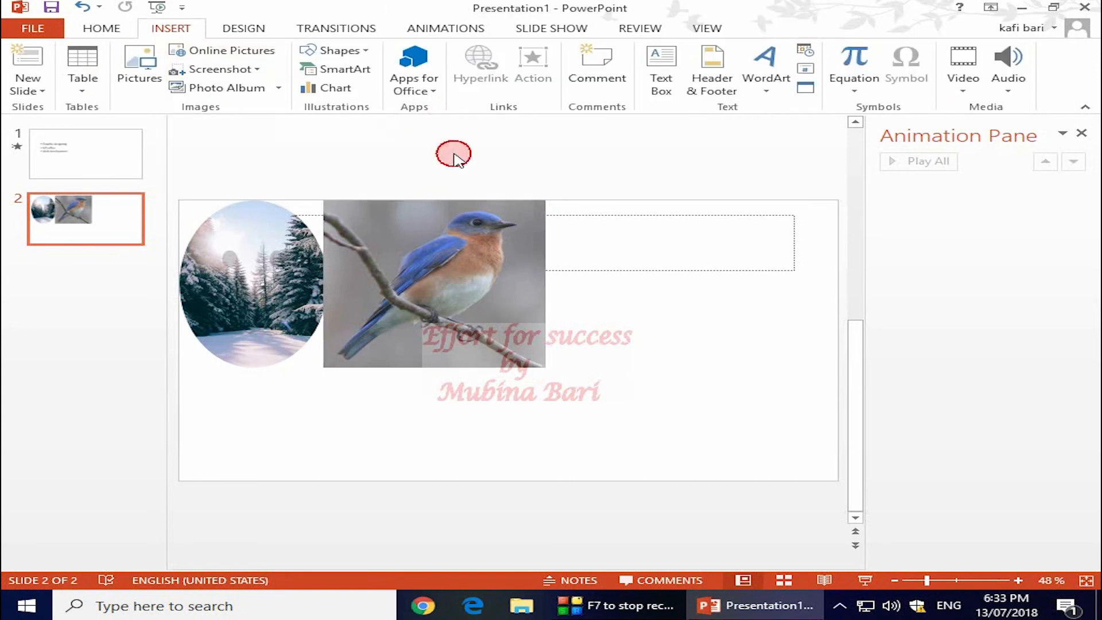
click(236, 73)
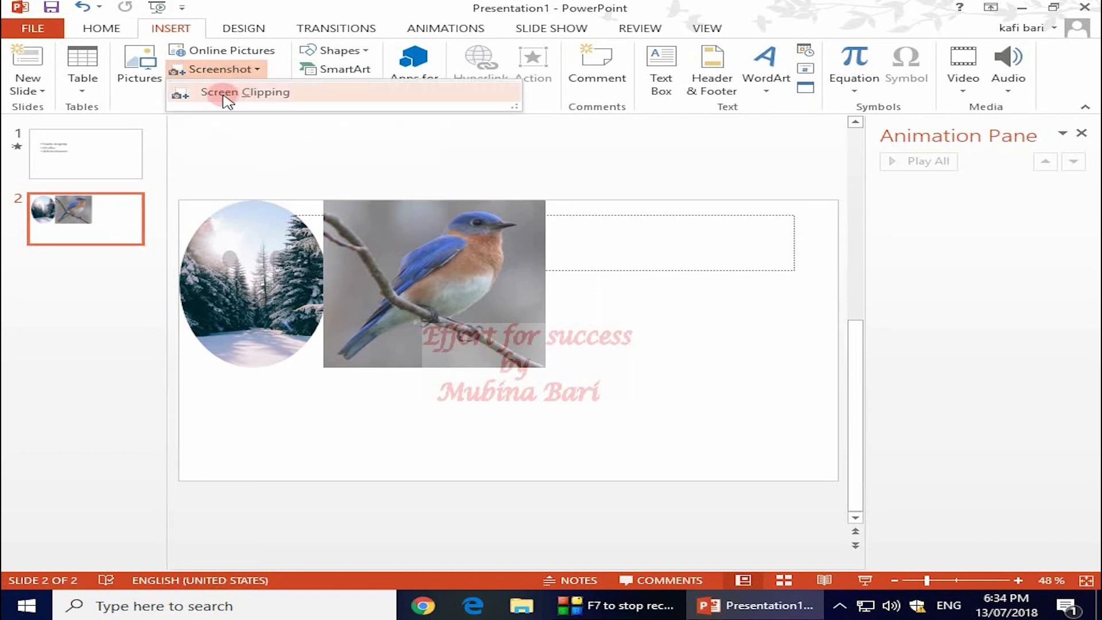
click(326, 100)
click(273, 94)
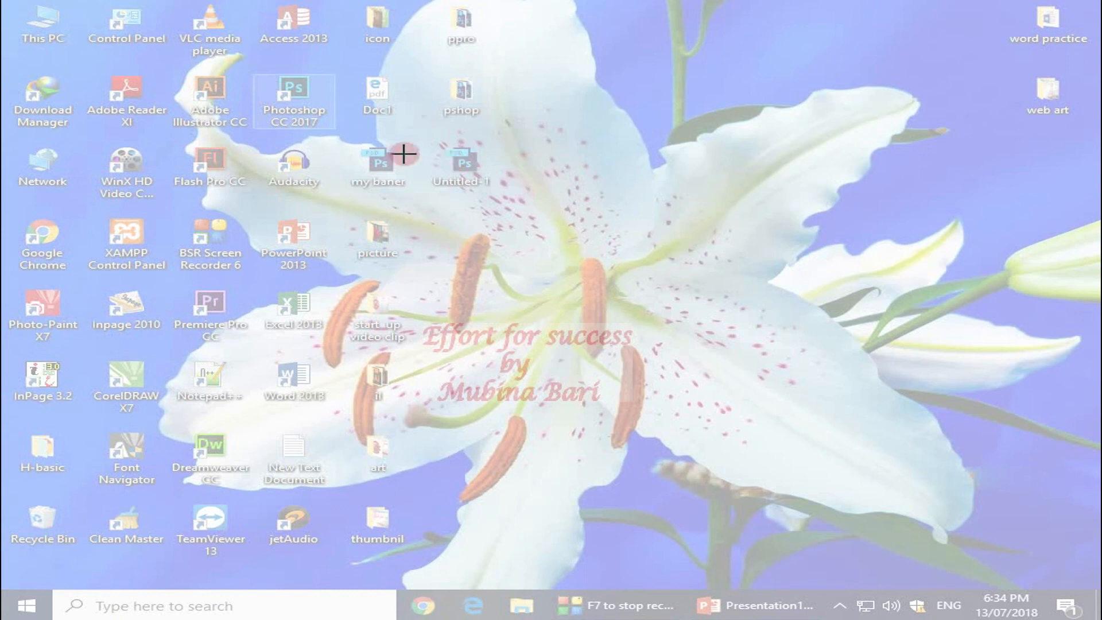
drag(178, 73, 512, 212)
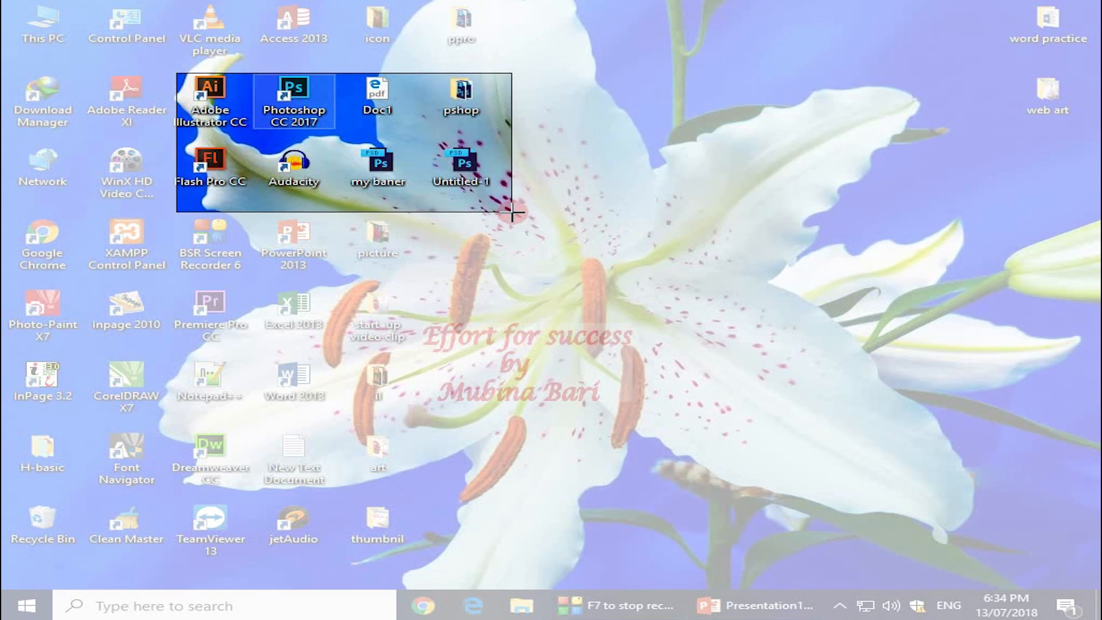
drag(512, 212, 512, 212)
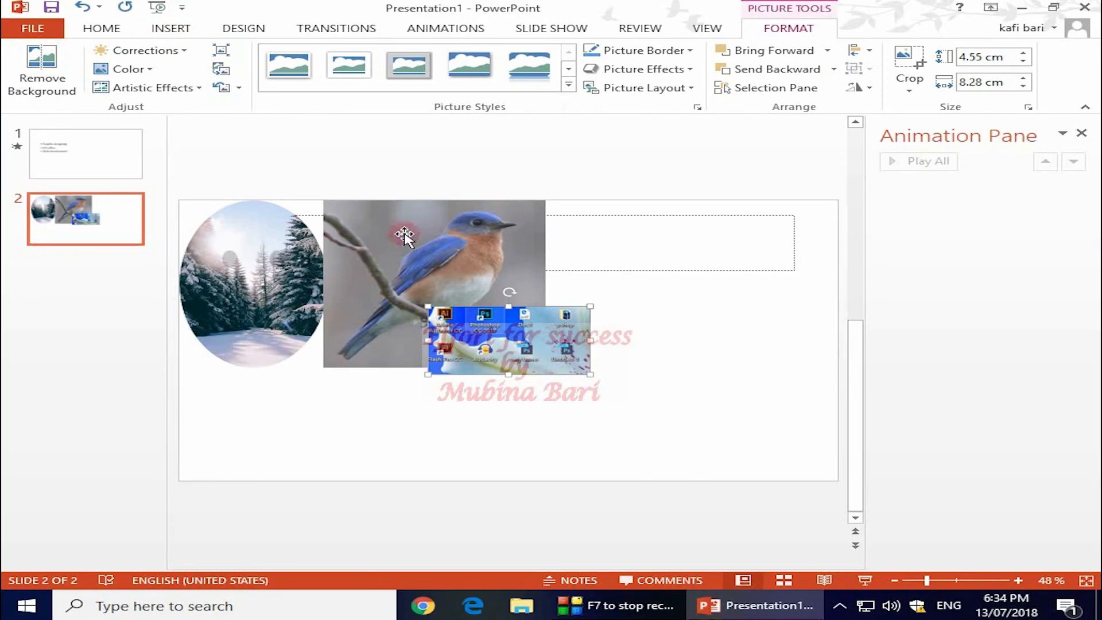